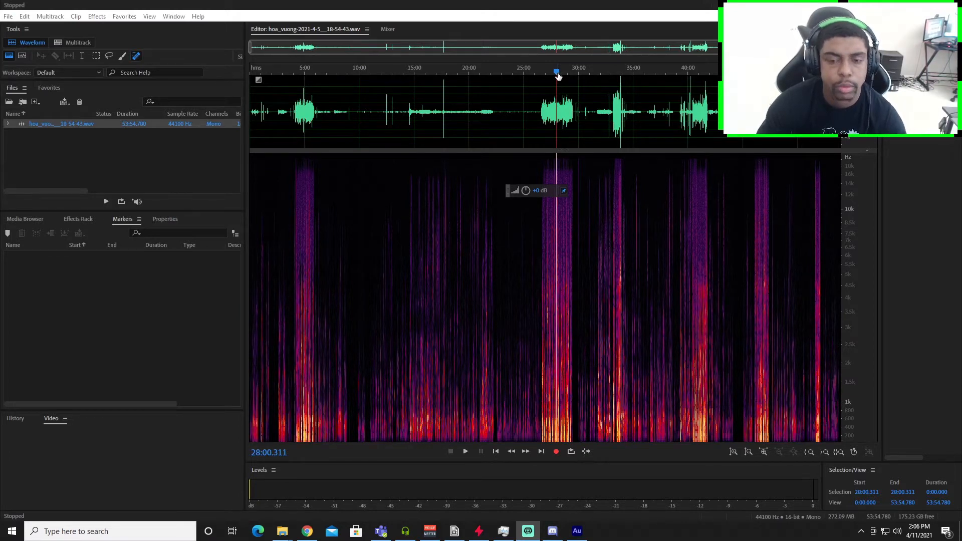
Play back the recording from about 27:23 to listen for background hiss.
{"action": "left_click_drag", "start_coordinate": [557, 76], "coordinate": [550, 75]}
{"action": "key", "text": "space"}
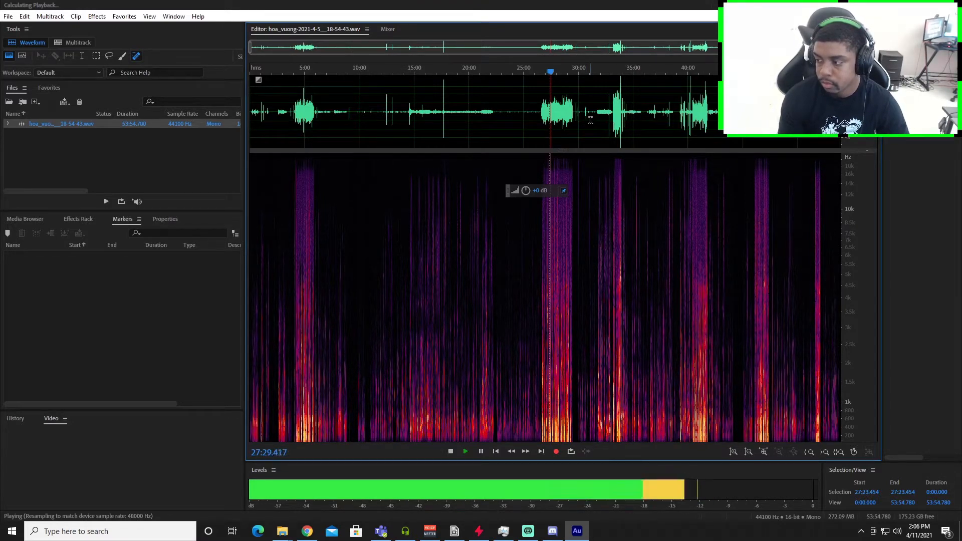
{"action": "key", "text": "space"}
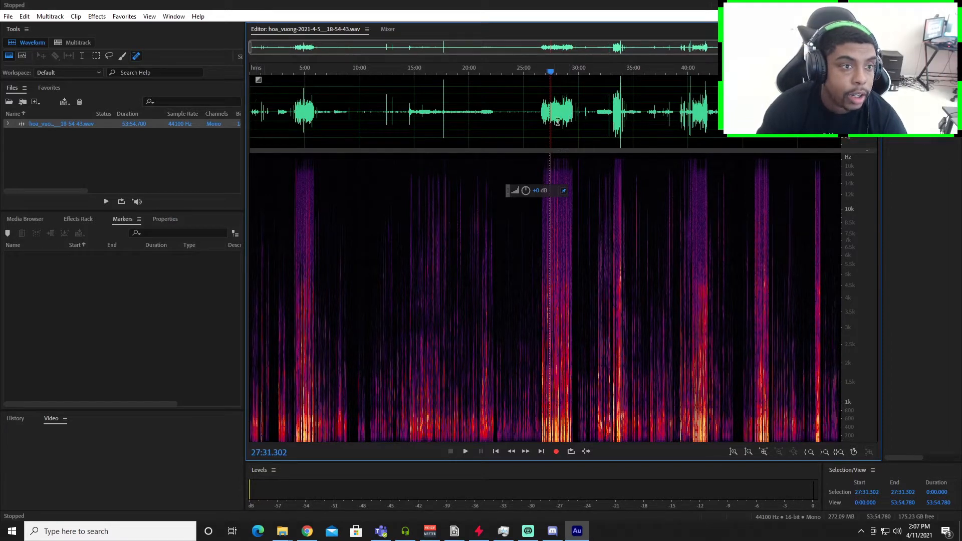
Select the noisy section from about 26:09 to 30:00 and open the Hiss Reduction effect for it.
{"action": "left_click_drag", "start_coordinate": [536, 117], "coordinate": [577, 116]}
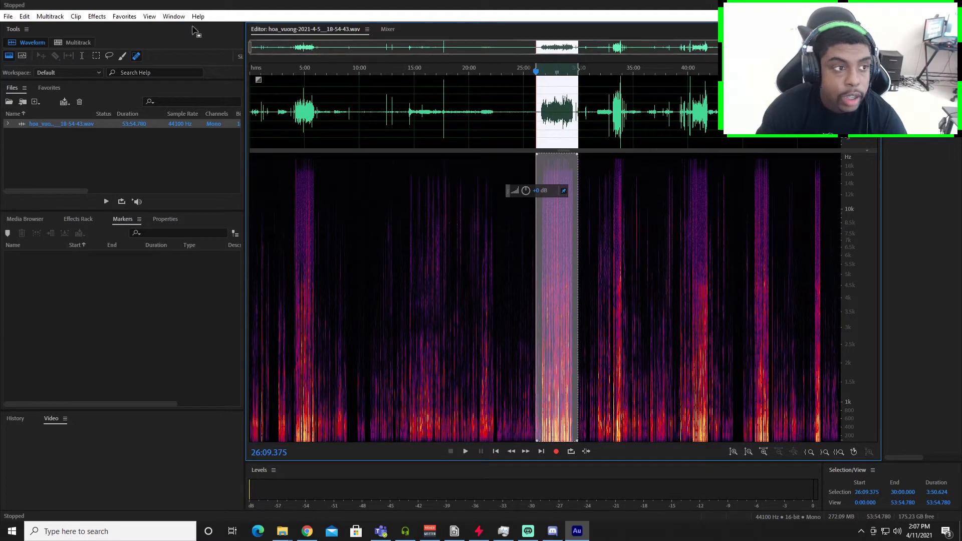
{"action": "left_click", "coordinate": [105, 16]}
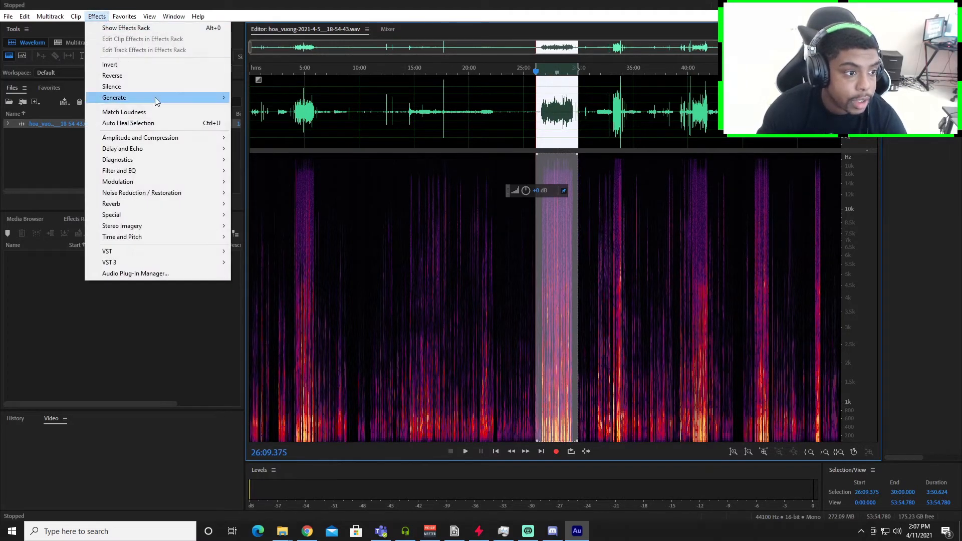
{"action": "mouse_move", "coordinate": [139, 198]}
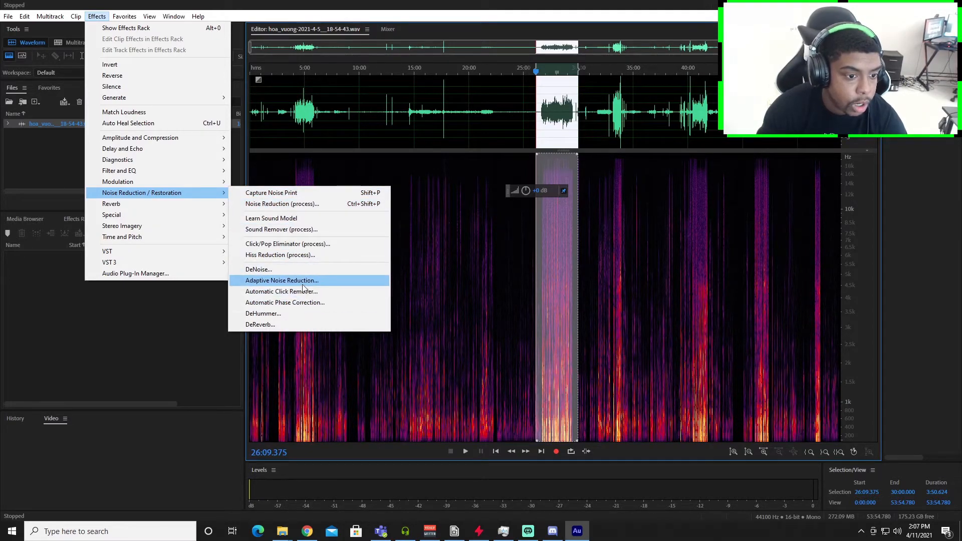
{"action": "left_click", "coordinate": [313, 256]}
{"action": "left_click_drag", "start_coordinate": [582, 80], "coordinate": [258, 81]}
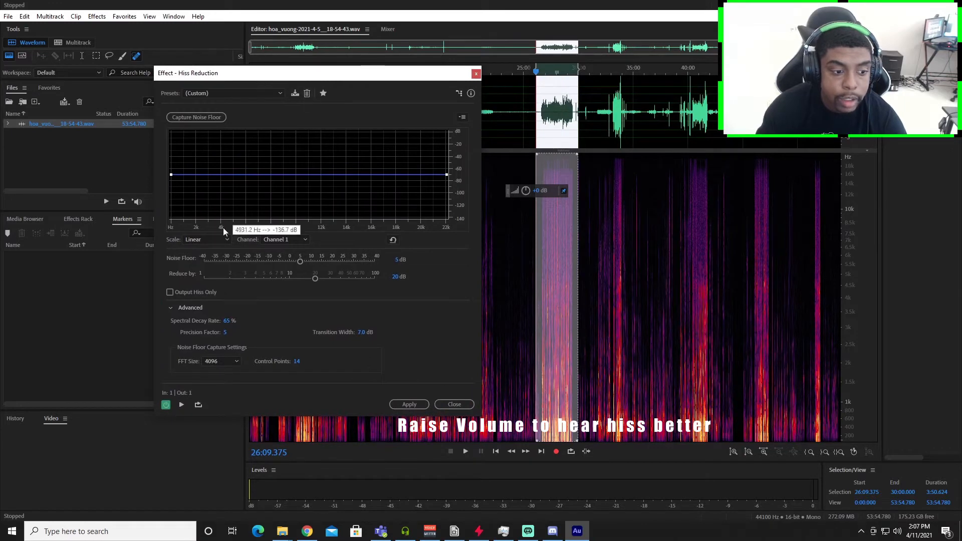
Play the selected section from about 27:20 and compare it with Hiss Reduction bypassed and enabled.
{"action": "left_click", "coordinate": [166, 405]}
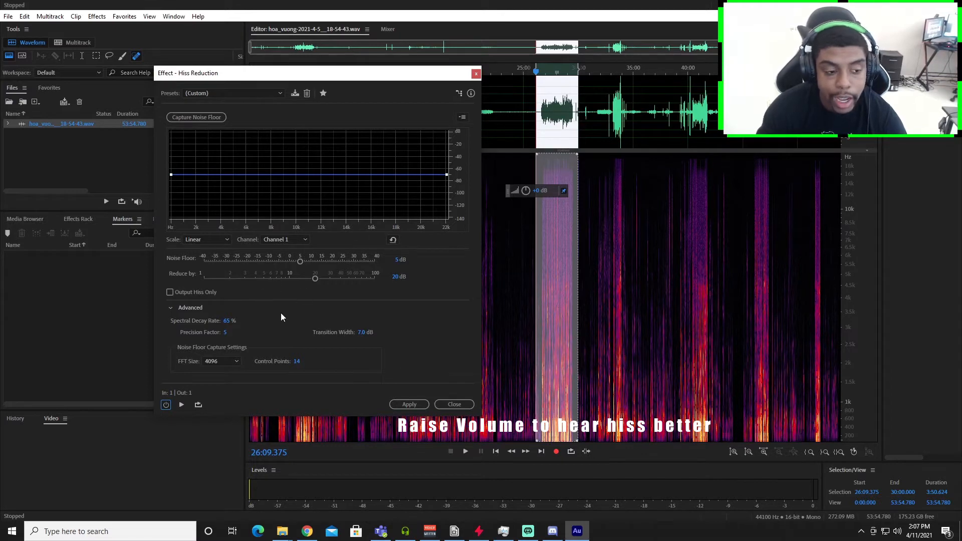
{"action": "left_click", "coordinate": [166, 405]}
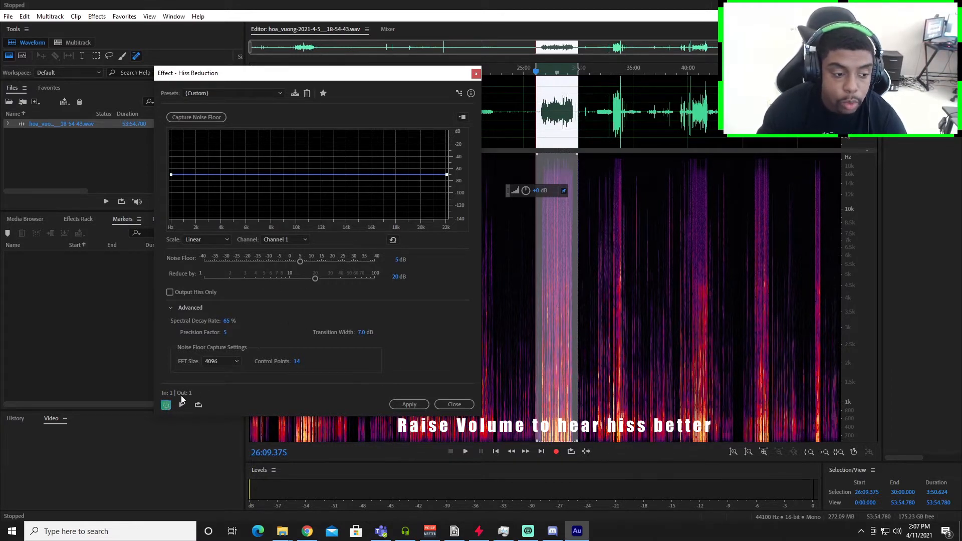
{"action": "left_click", "coordinate": [550, 68]}
{"action": "key", "text": "space"}
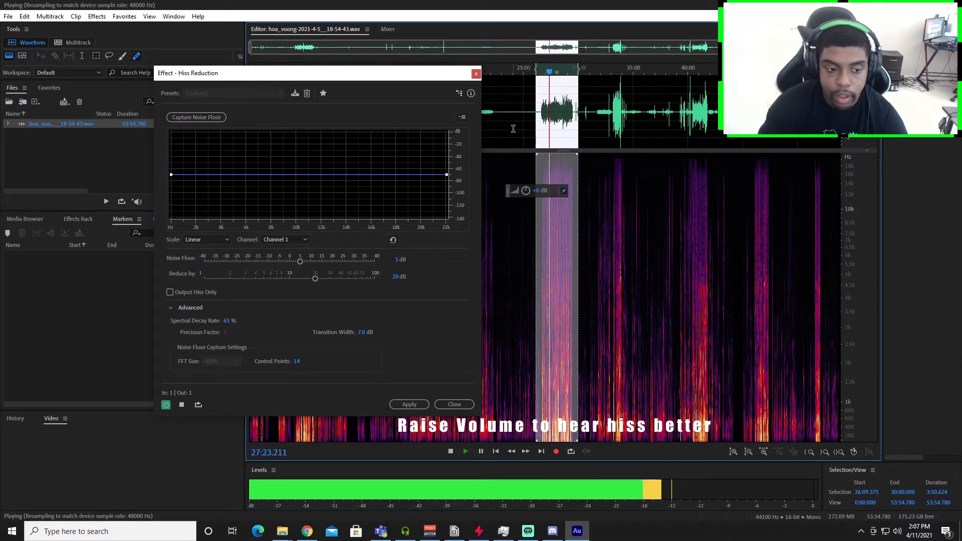
{"action": "left_click", "coordinate": [166, 405]}
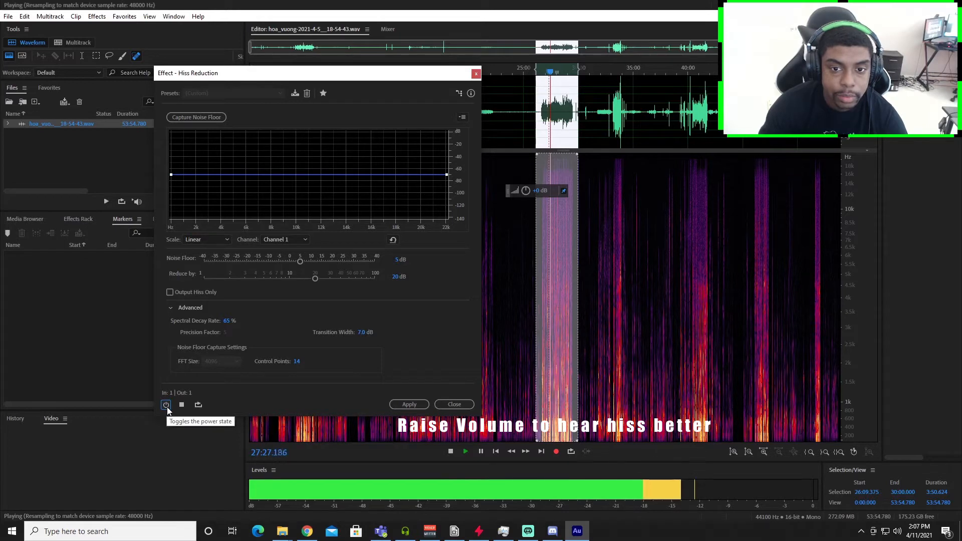
{"action": "left_click", "coordinate": [165, 405]}
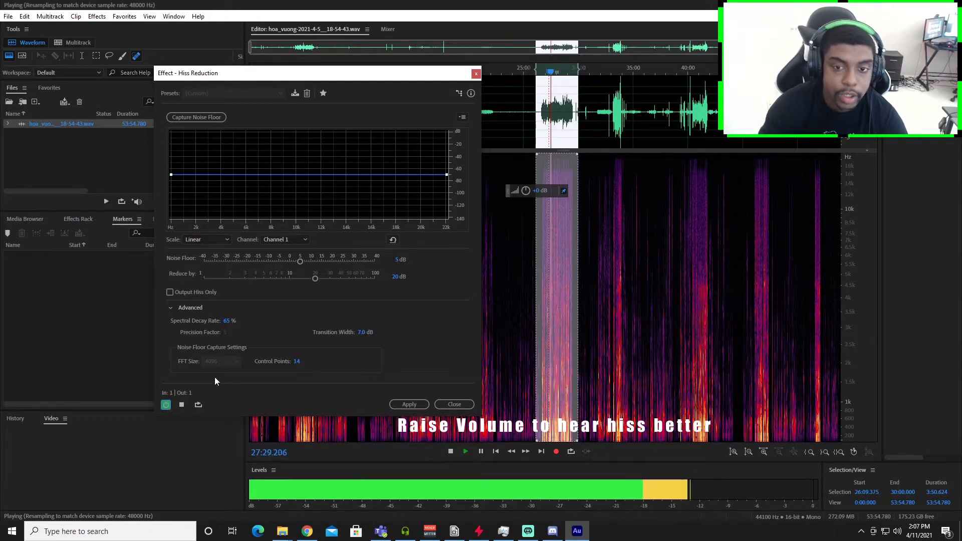
Play the section from about 26:54 and temporarily output only the hiss to hear what is removed.
{"action": "left_click_drag", "start_coordinate": [549, 71], "coordinate": [544, 71]}
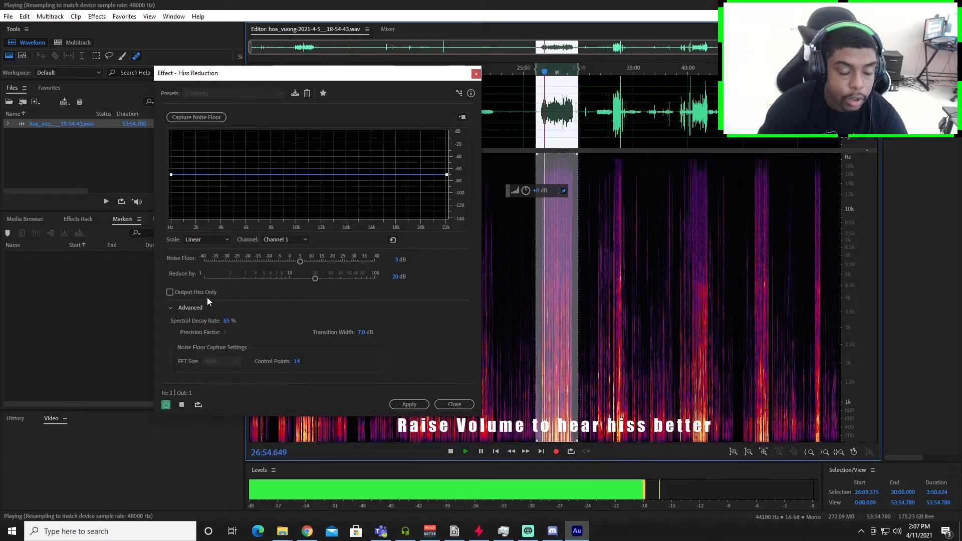
{"action": "left_click", "coordinate": [170, 292]}
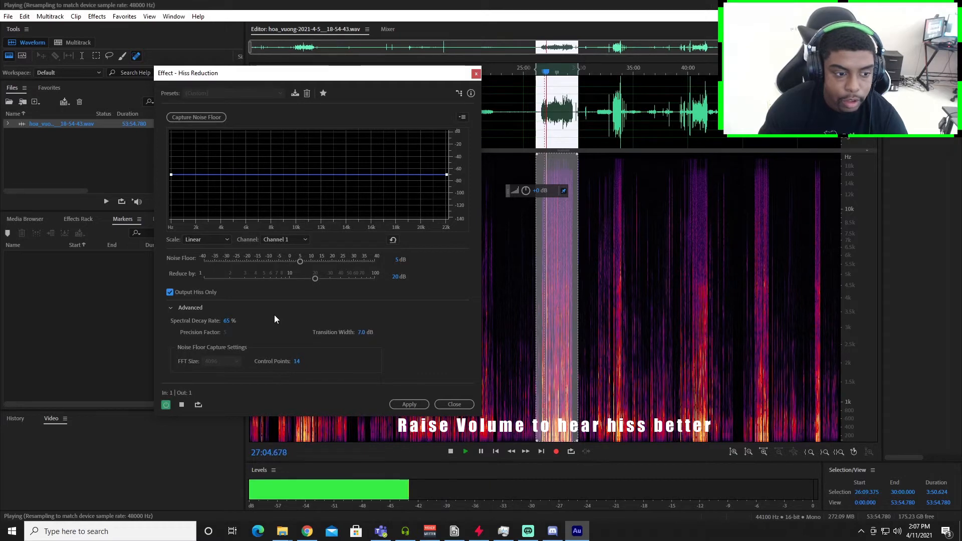
{"action": "left_click", "coordinate": [171, 292]}
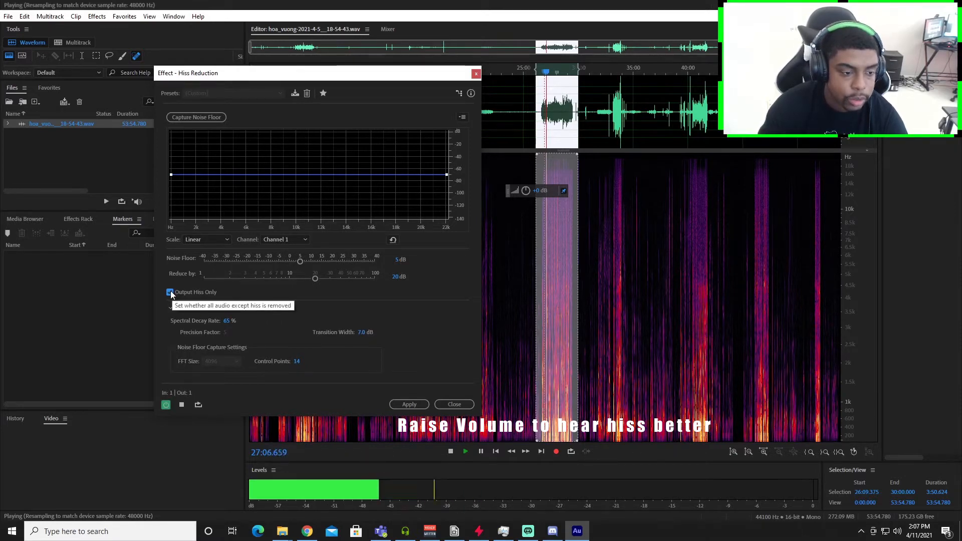
{"action": "left_click", "coordinate": [181, 405]}
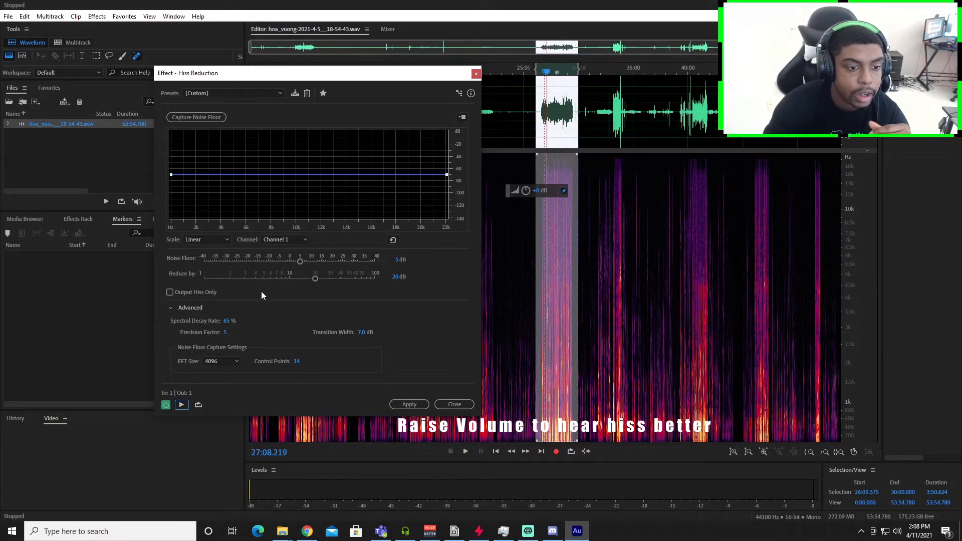
{"action": "left_click", "coordinate": [224, 241]}
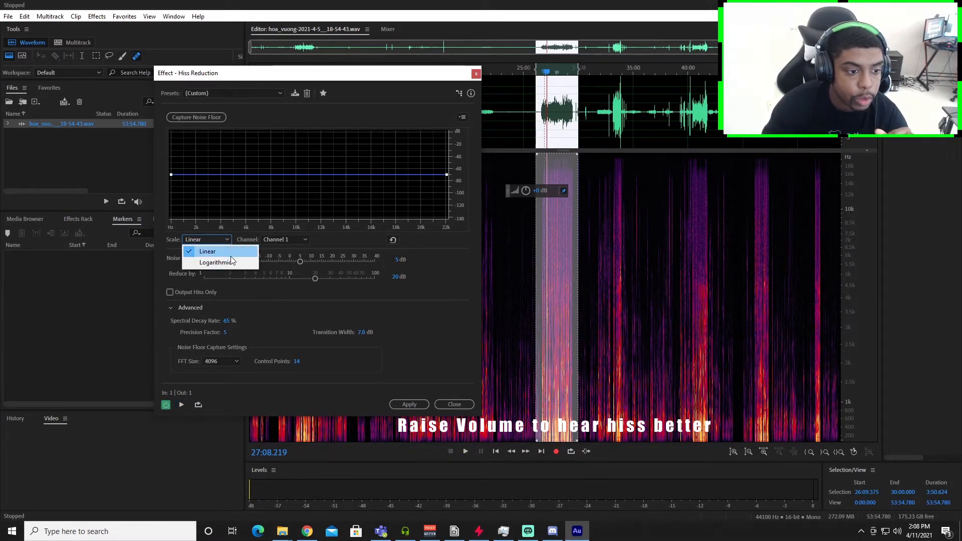
{"action": "left_click", "coordinate": [345, 240]}
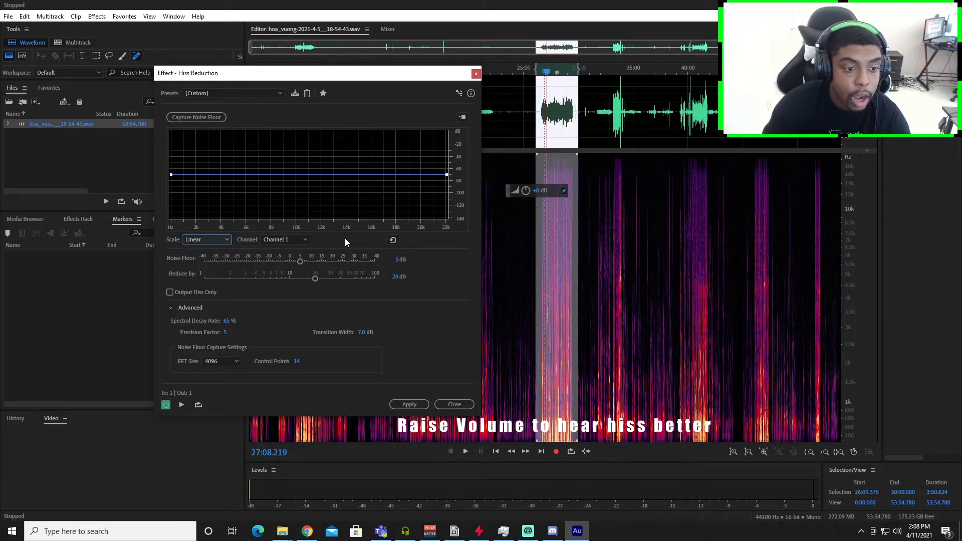
{"action": "left_click", "coordinate": [302, 241]}
{"action": "left_click", "coordinate": [341, 242]}
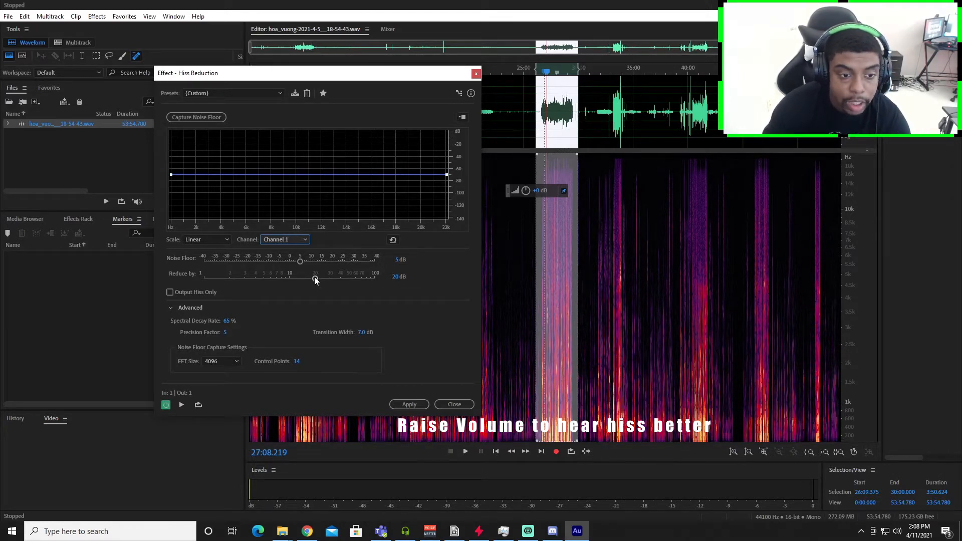
Audition the hiss reduction with Reduce By at 100 dB, 19.8 dB and 1 dB, returning it to 19.8 dB.
{"action": "left_click_drag", "start_coordinate": [314, 278], "coordinate": [408, 284]}
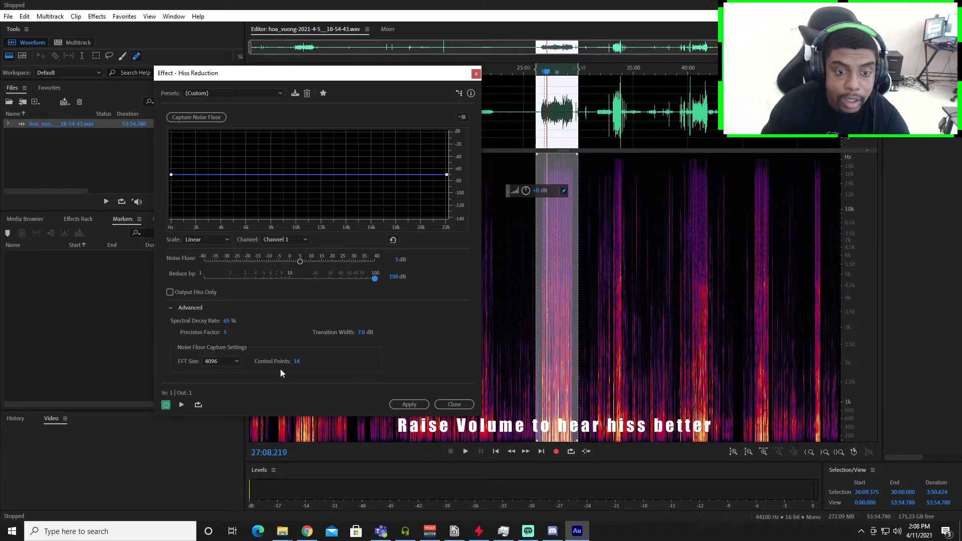
{"action": "left_click", "coordinate": [181, 404]}
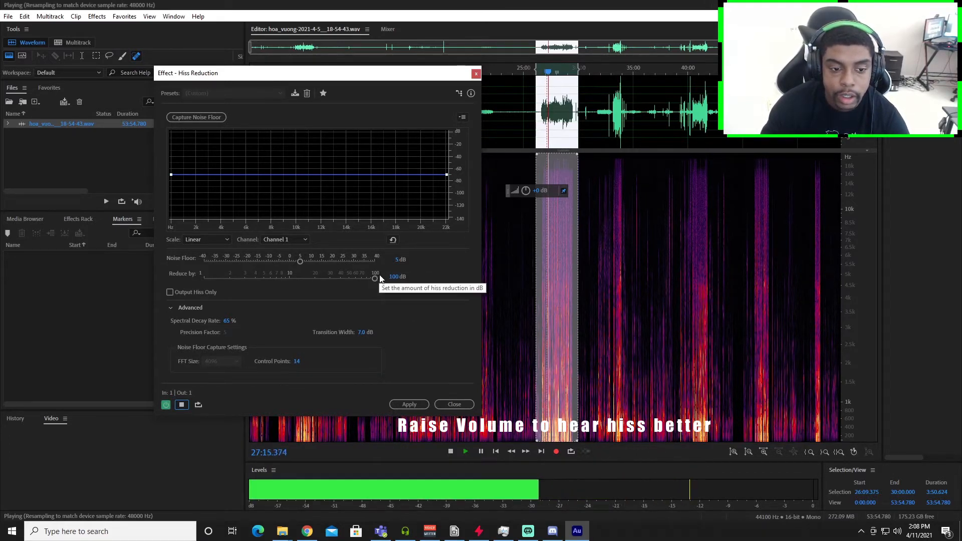
{"action": "left_click_drag", "start_coordinate": [376, 284], "coordinate": [314, 281]}
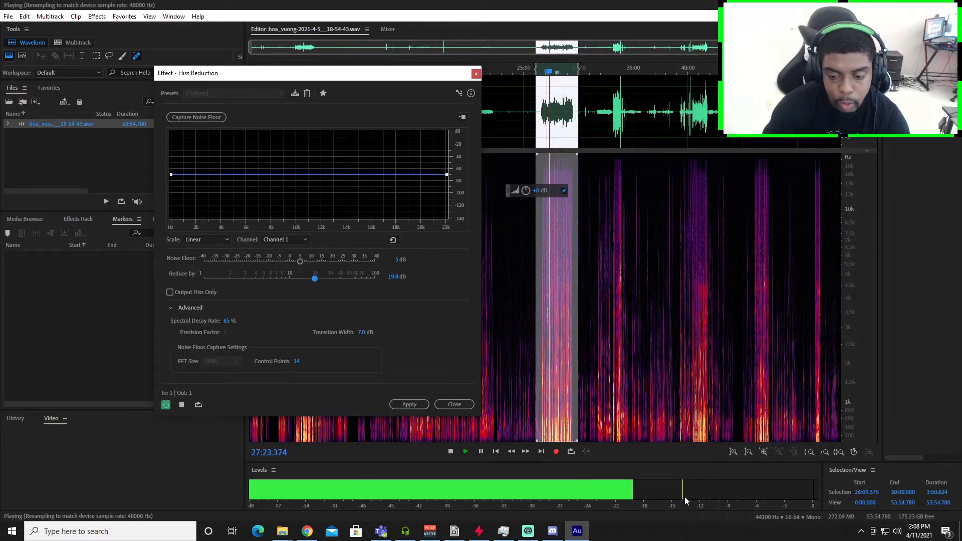
{"action": "left_click_drag", "start_coordinate": [314, 279], "coordinate": [413, 280]}
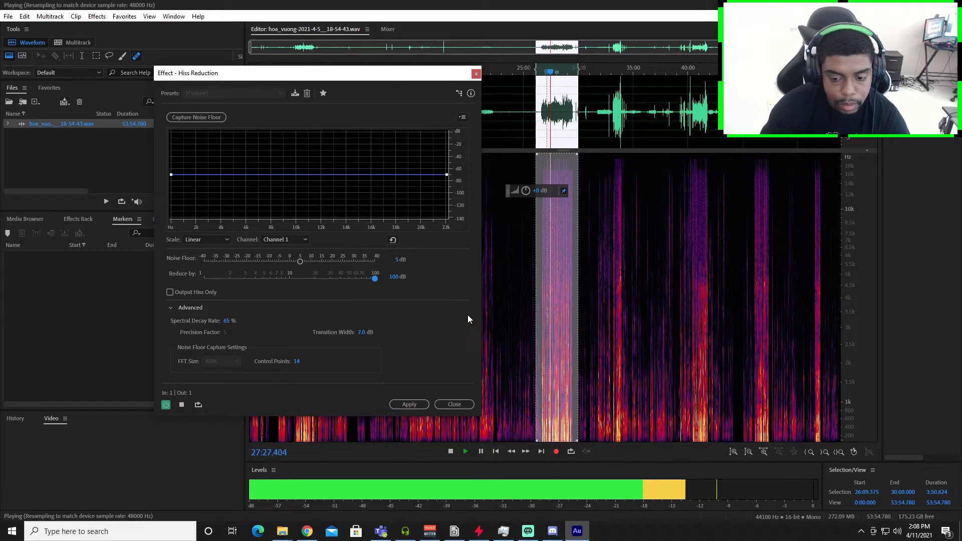
{"action": "left_click_drag", "start_coordinate": [381, 281], "coordinate": [115, 294]}
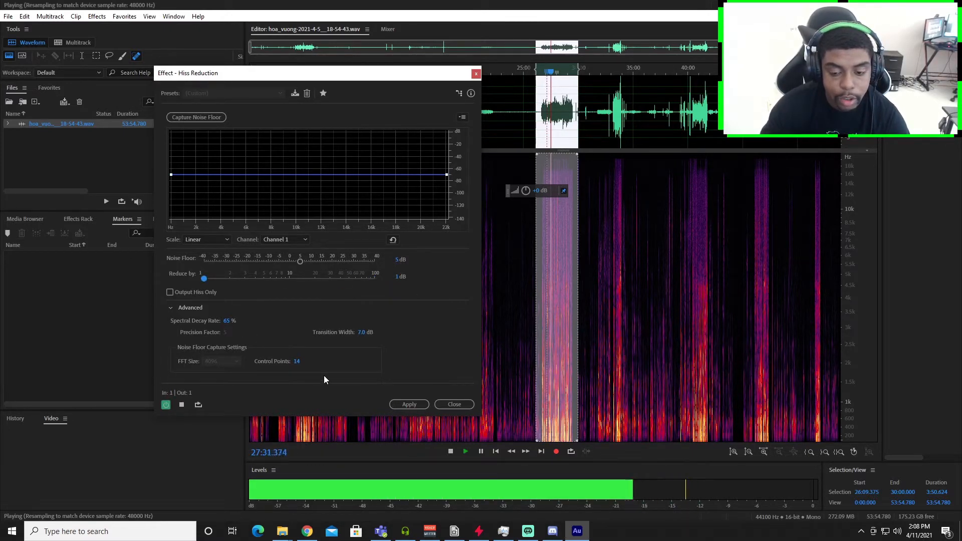
{"action": "left_click_drag", "start_coordinate": [205, 281], "coordinate": [314, 295]}
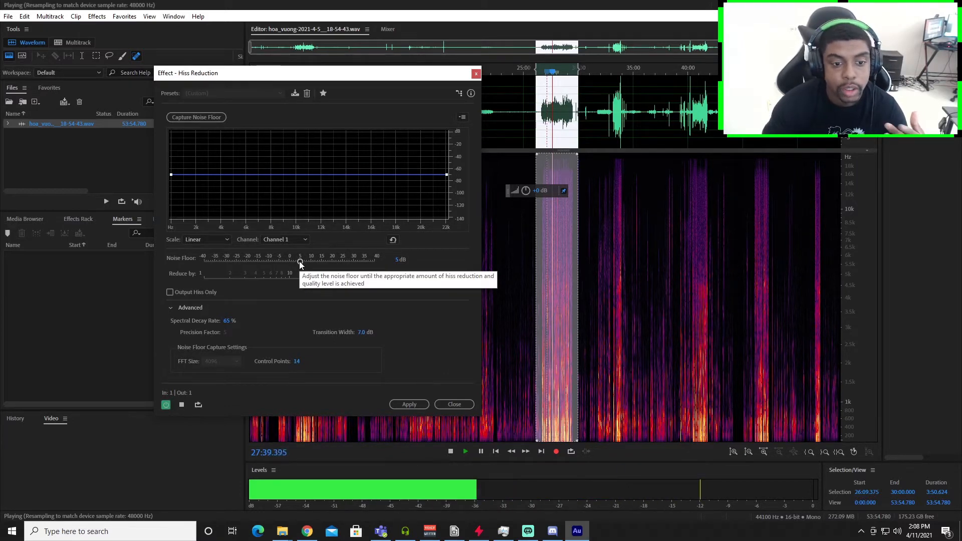
{"action": "left_click", "coordinate": [181, 404]}
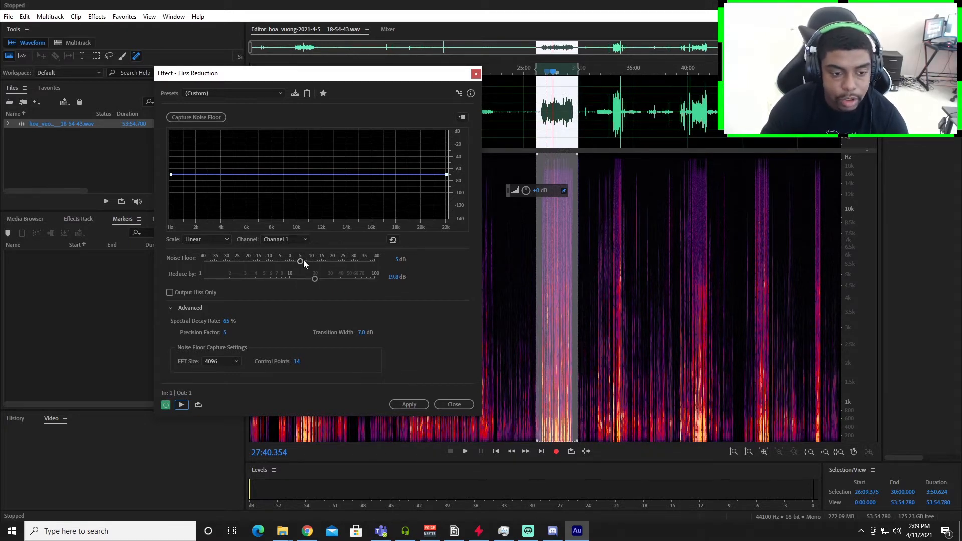
Audition the section with the noise floor at -40 dB and at 40 dB, raising Reduce By to 100 dB each time.
{"action": "left_click", "coordinate": [182, 405]}
{"action": "left_click_drag", "start_coordinate": [304, 259], "coordinate": [109, 293]}
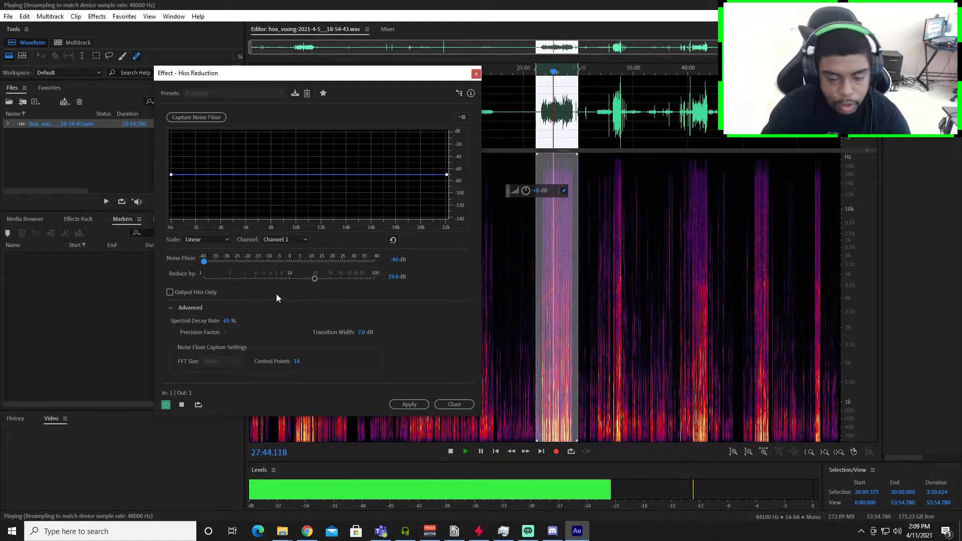
{"action": "left_click_drag", "start_coordinate": [319, 278], "coordinate": [451, 299]}
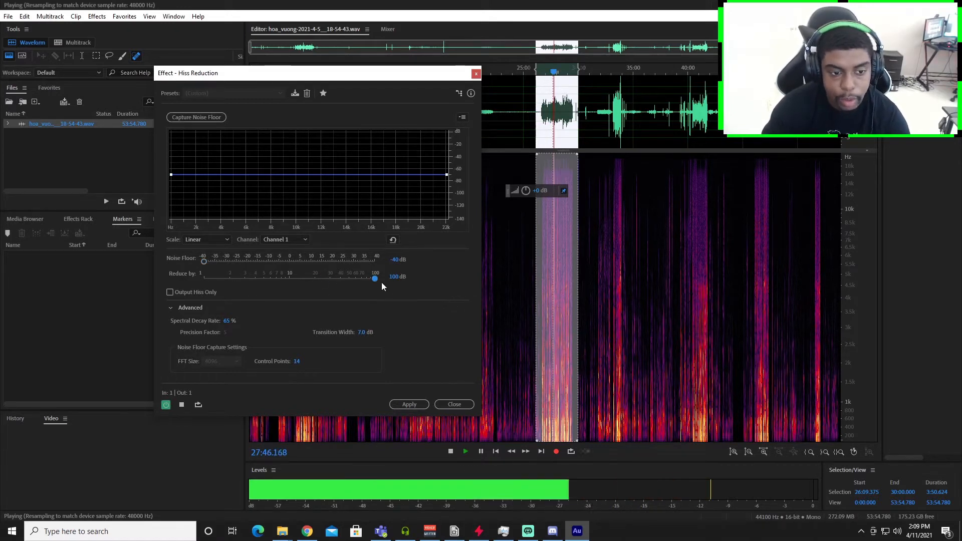
{"action": "left_click_drag", "start_coordinate": [375, 277], "coordinate": [312, 286]}
{"action": "left_click_drag", "start_coordinate": [203, 261], "coordinate": [447, 278]}
{"action": "left_click_drag", "start_coordinate": [326, 290], "coordinate": [493, 290]}
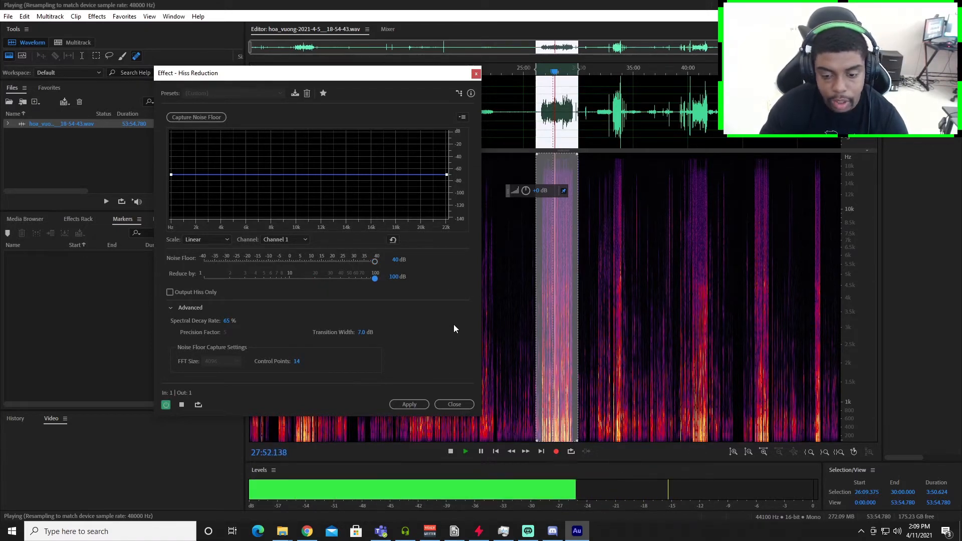
Set the noise floor to 4.6 dB and Reduce By to 19.8 dB, and apply Hiss Reduction to the selection.
{"action": "left_click_drag", "start_coordinate": [375, 259], "coordinate": [301, 269]}
{"action": "left_click_drag", "start_coordinate": [374, 278], "coordinate": [313, 281]}
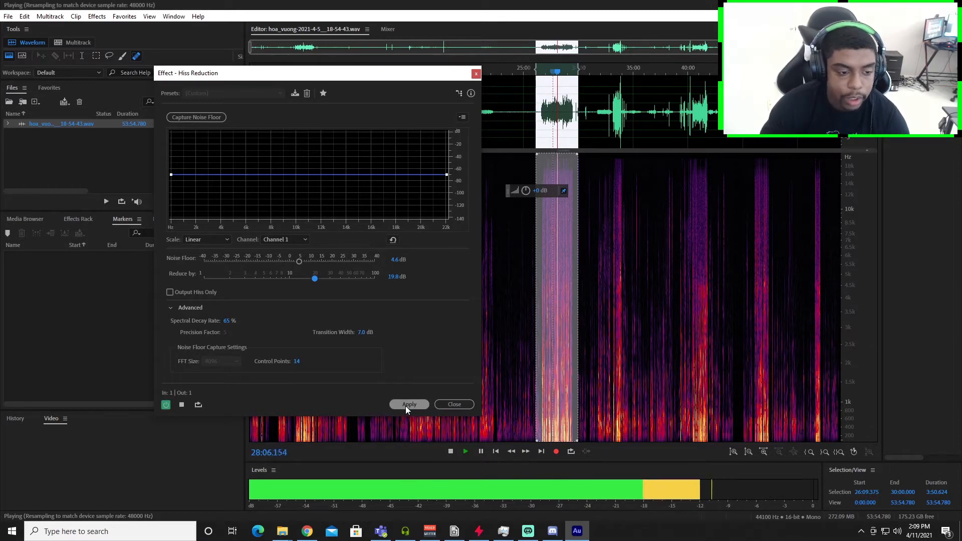
{"action": "left_click", "coordinate": [182, 404]}
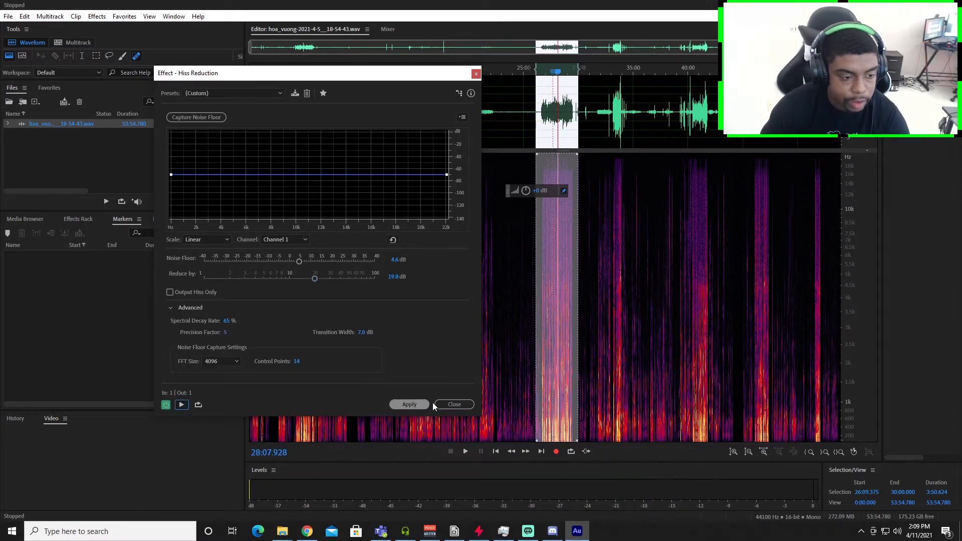
{"action": "left_click", "coordinate": [410, 404]}
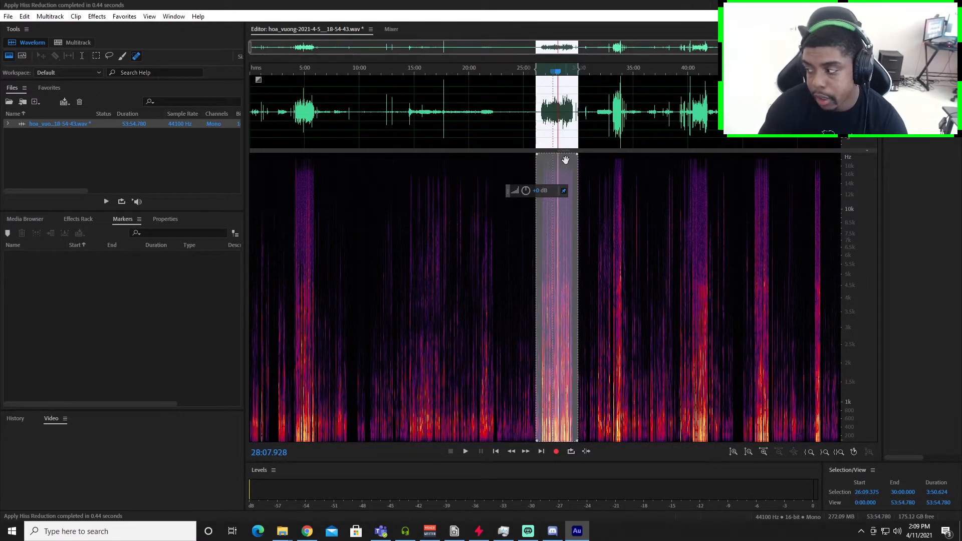
Play back the processed section from about 27:35 and compare it with the unprocessed audio around 33:35.
{"action": "left_click_drag", "start_coordinate": [557, 73], "coordinate": [552, 73]}
{"action": "key", "text": "space"}
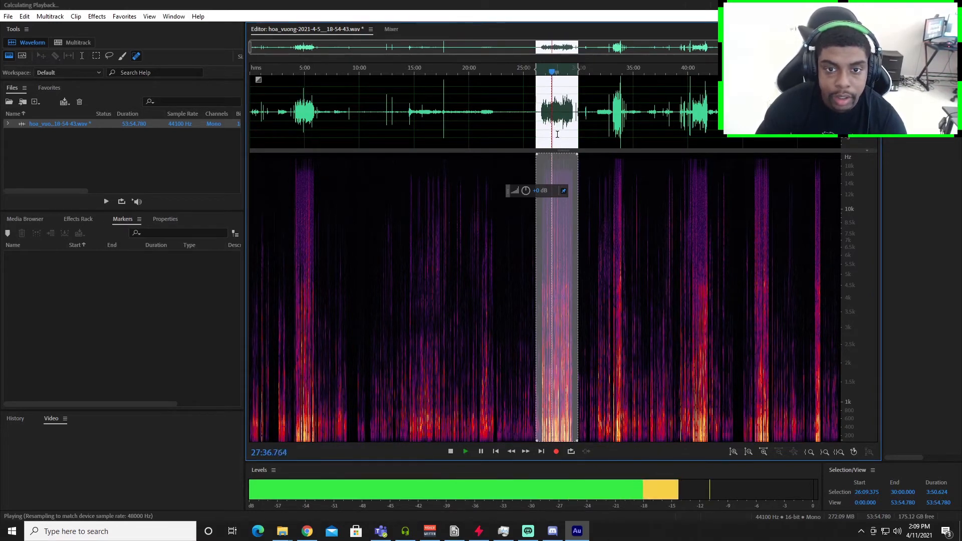
{"action": "key", "text": "space"}
{"action": "left_click_drag", "start_coordinate": [554, 75], "coordinate": [617, 73]}
{"action": "key", "text": "space"}
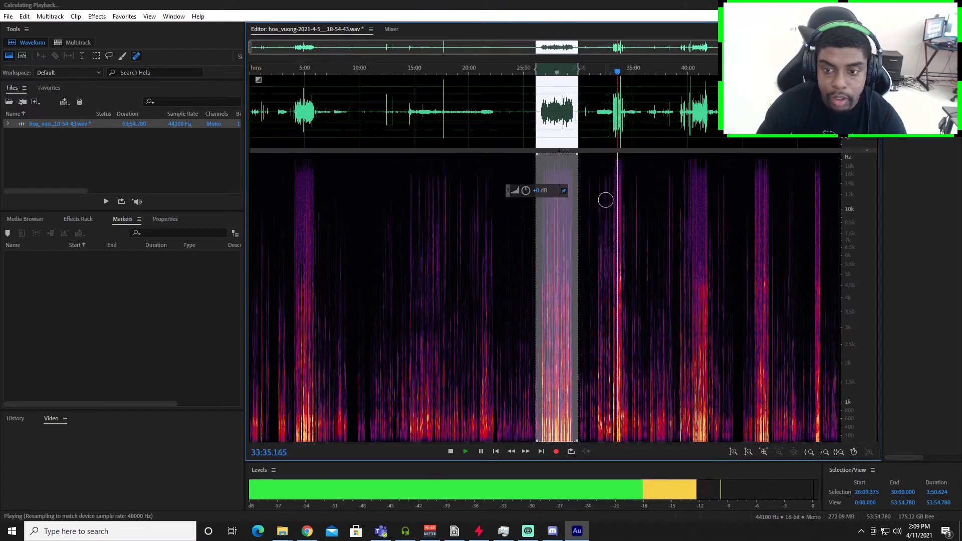
{"action": "key", "text": "space"}
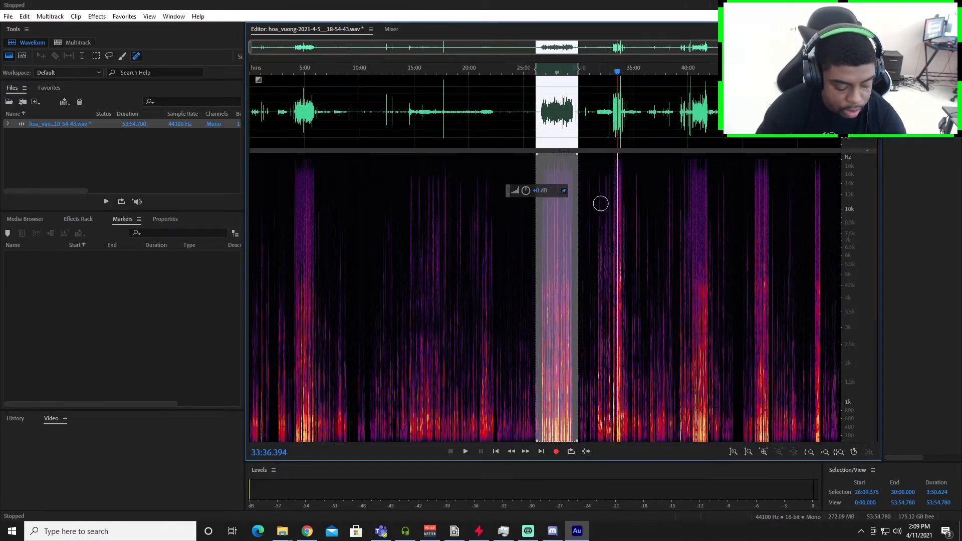
Clear the selection of the whole recording and play back the low-level audio from about 18:36.
{"action": "key", "text": "ctrl+a"}
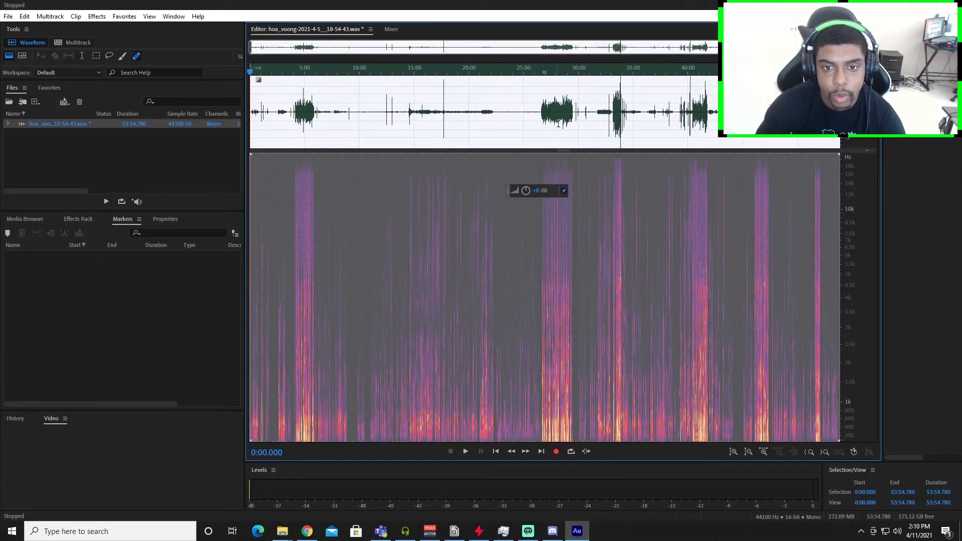
{"action": "left_click", "coordinate": [554, 121]}
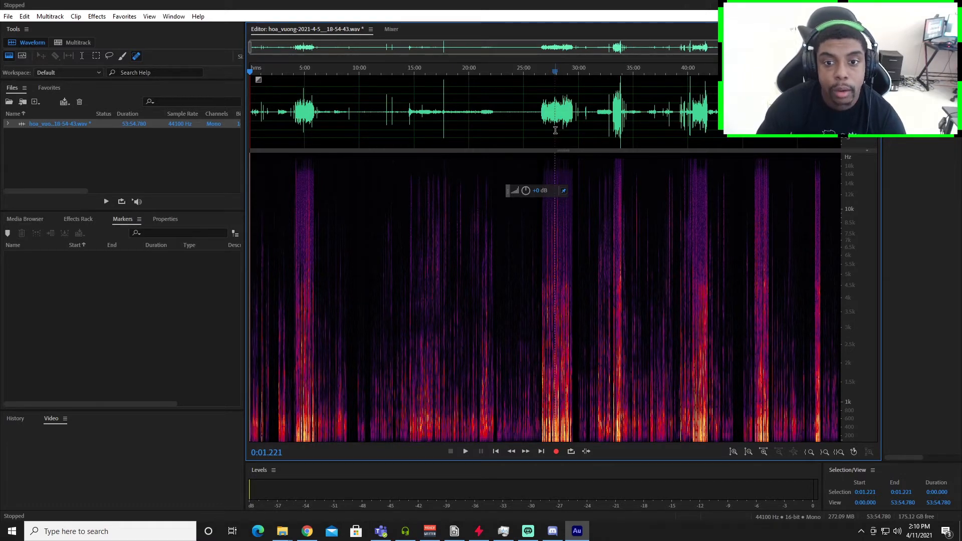
{"action": "left_click", "coordinate": [454, 113]}
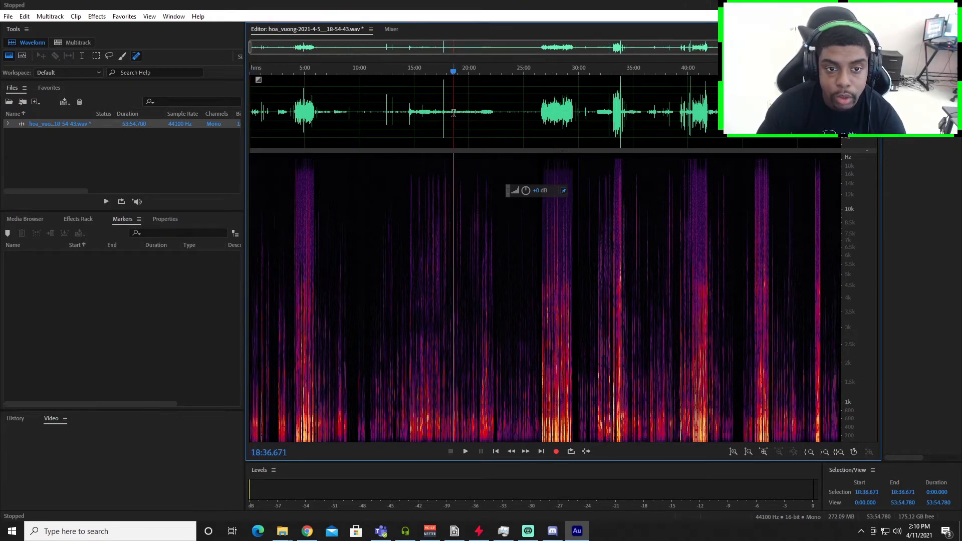
{"action": "key", "text": "space"}
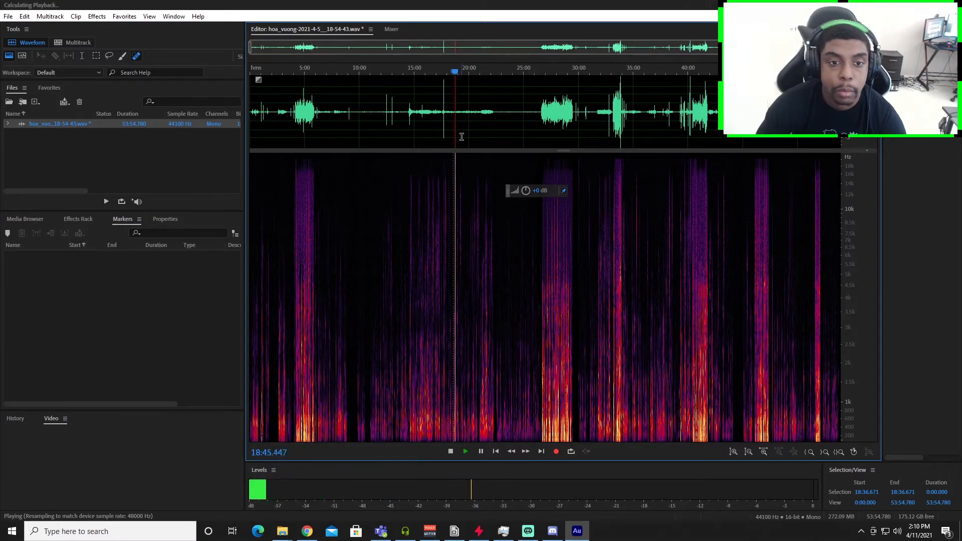
{"action": "key", "text": "space"}
Lower the volume of the section between about 14 and 24 minutes to silence, and play it back from about 16:00.
{"action": "left_click_drag", "start_coordinate": [407, 112], "coordinate": [514, 131]}
{"action": "left_click_drag", "start_coordinate": [528, 190], "coordinate": [375, 198]}
{"action": "left_click", "coordinate": [426, 109]}
{"action": "key", "text": "space"}
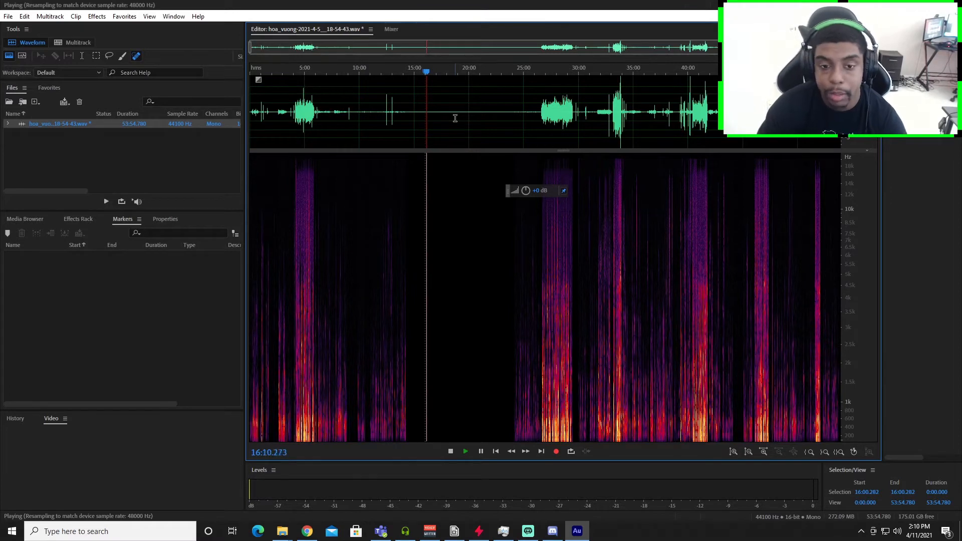
{"action": "key", "text": "space"}
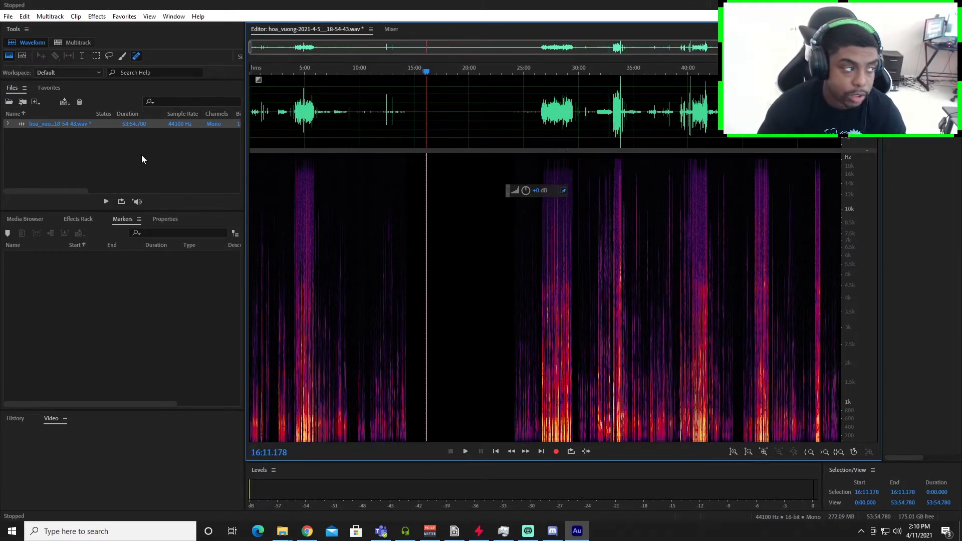
Close the current recording without saving its changes, and open the voice recording ending in 18-54-40.wav for editing.
{"action": "left_click", "coordinate": [83, 126]}
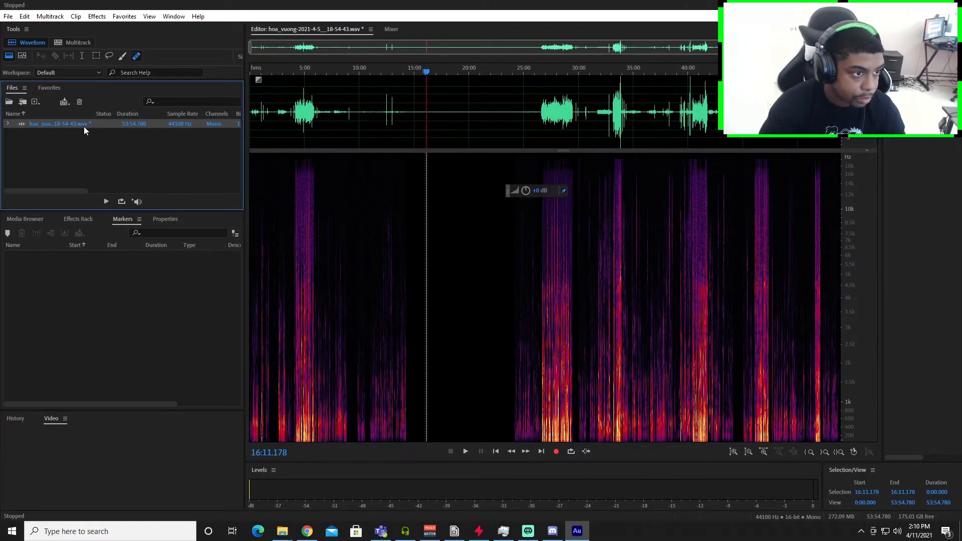
{"action": "key", "text": "Delete"}
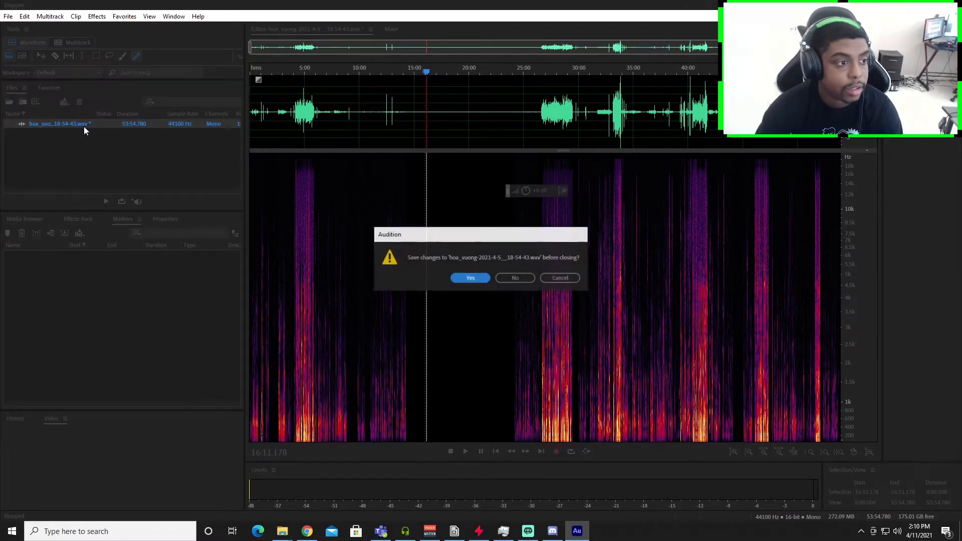
{"action": "left_click", "coordinate": [515, 279]}
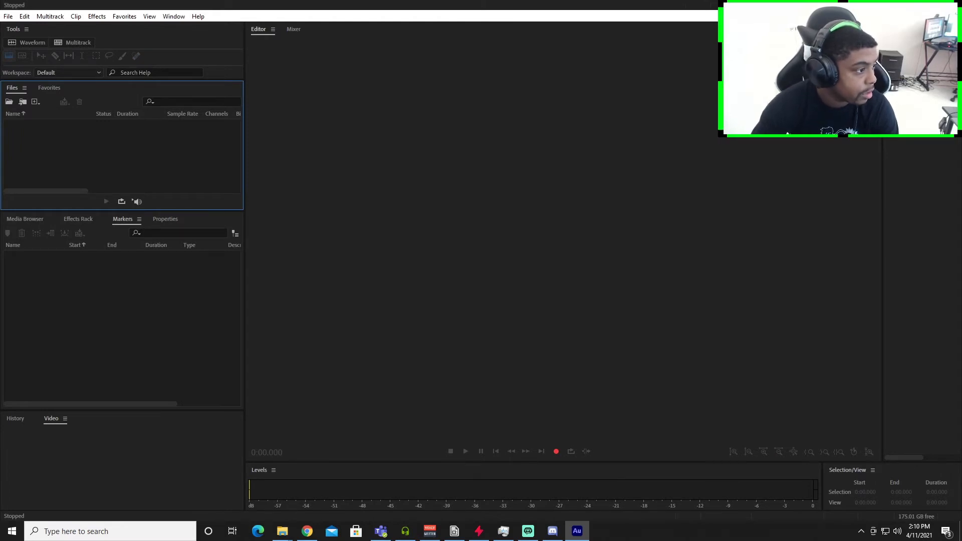
{"action": "left_click_drag", "start_coordinate": [117, 90], "coordinate": [118, 130]}
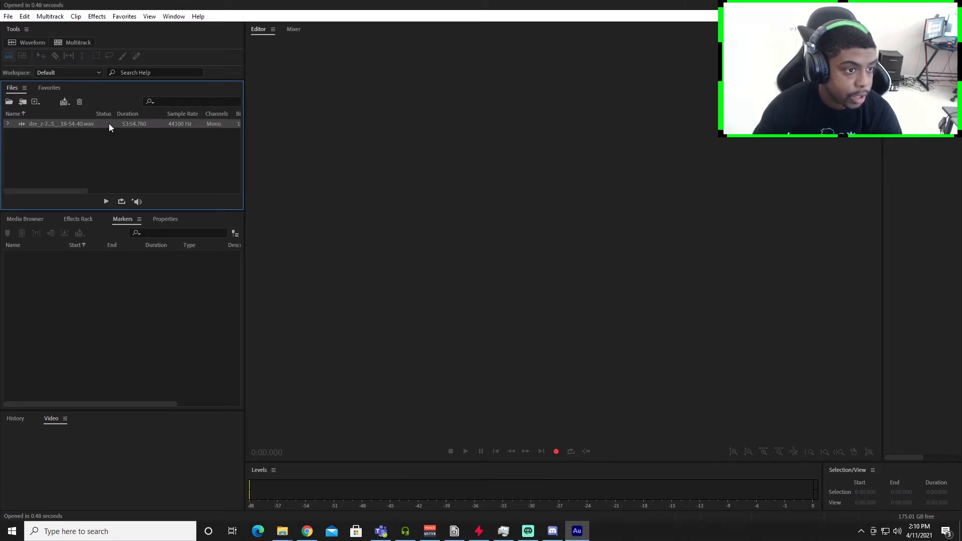
{"action": "double_click", "coordinate": [107, 125]}
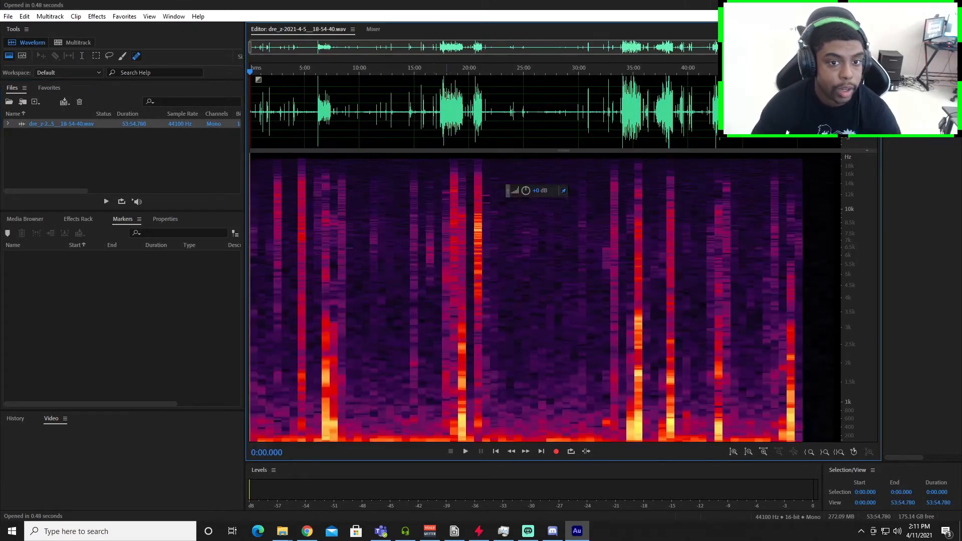
Play back the loud speech section of the newly opened recording from about 17:55.
{"action": "left_click", "coordinate": [445, 87]}
{"action": "key", "text": "space"}
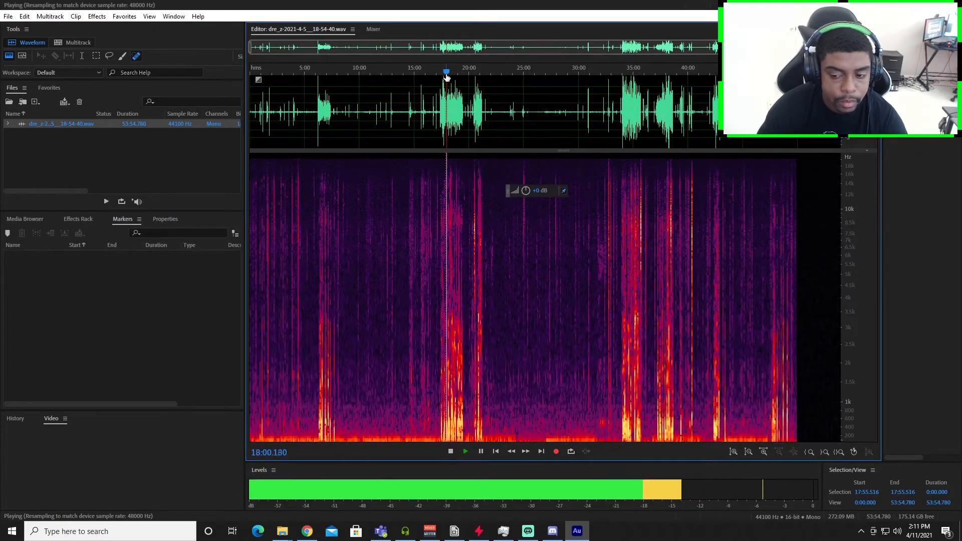
{"action": "key", "text": "space"}
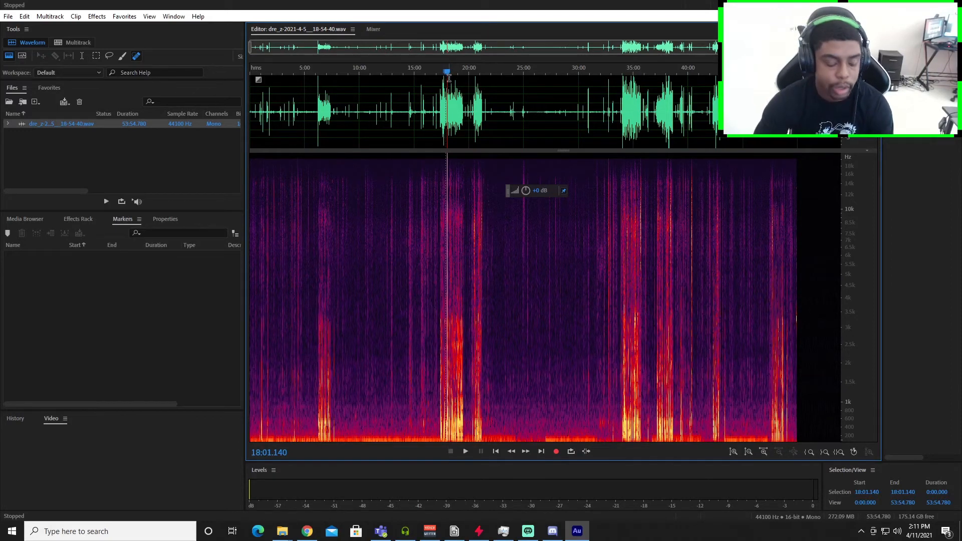
Select the speech section from about 17:14 to 20:00 and open the DeReverb effect for it.
{"action": "left_click_drag", "start_coordinate": [438, 106], "coordinate": [468, 113]}
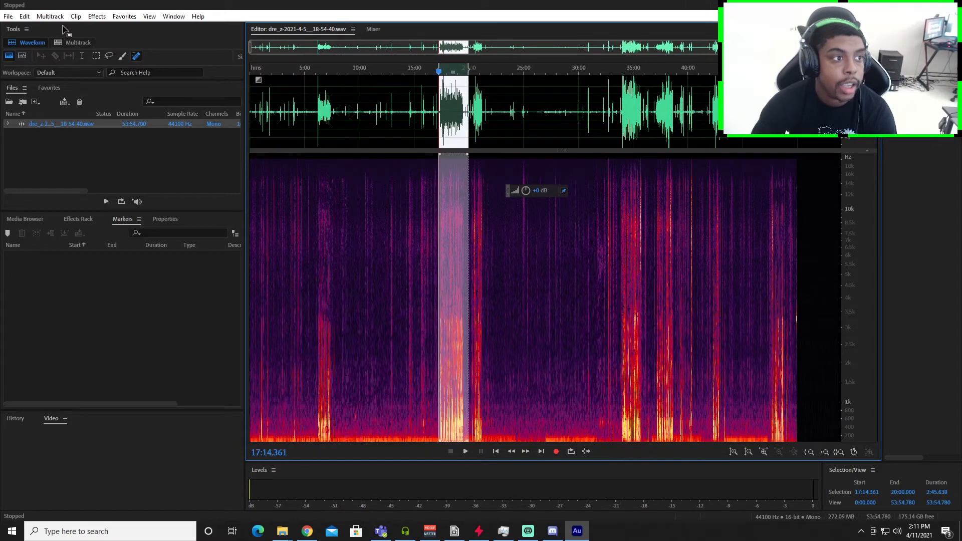
{"action": "left_click", "coordinate": [97, 16]}
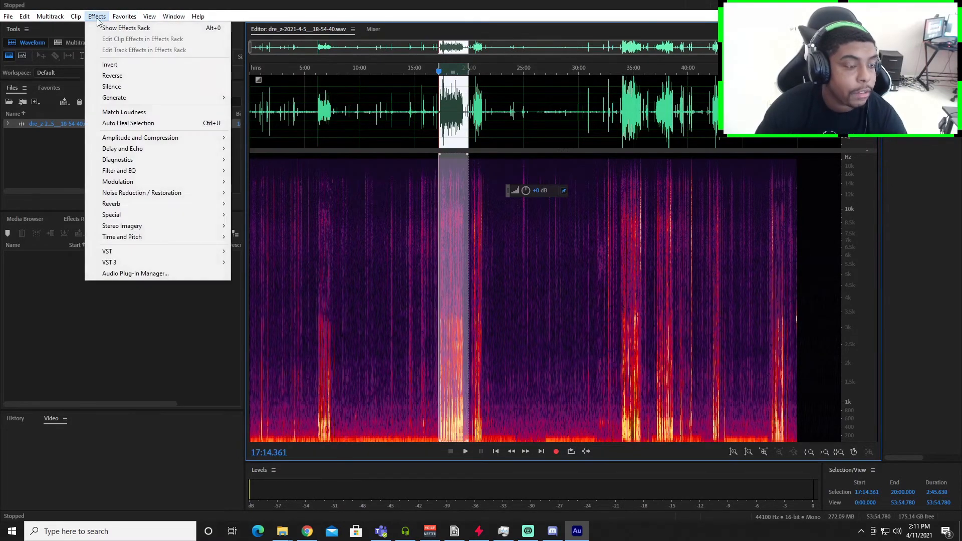
{"action": "mouse_move", "coordinate": [134, 196]}
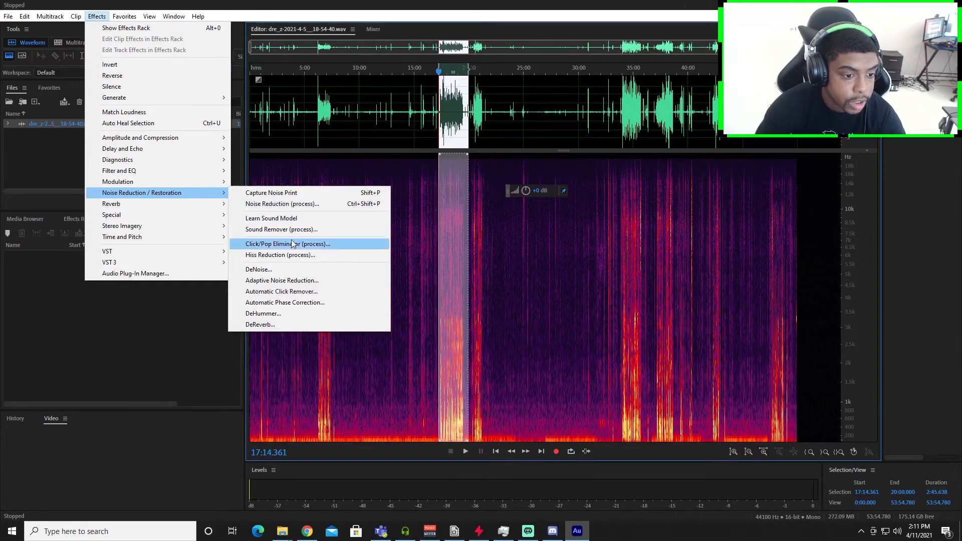
{"action": "left_click", "coordinate": [268, 325]}
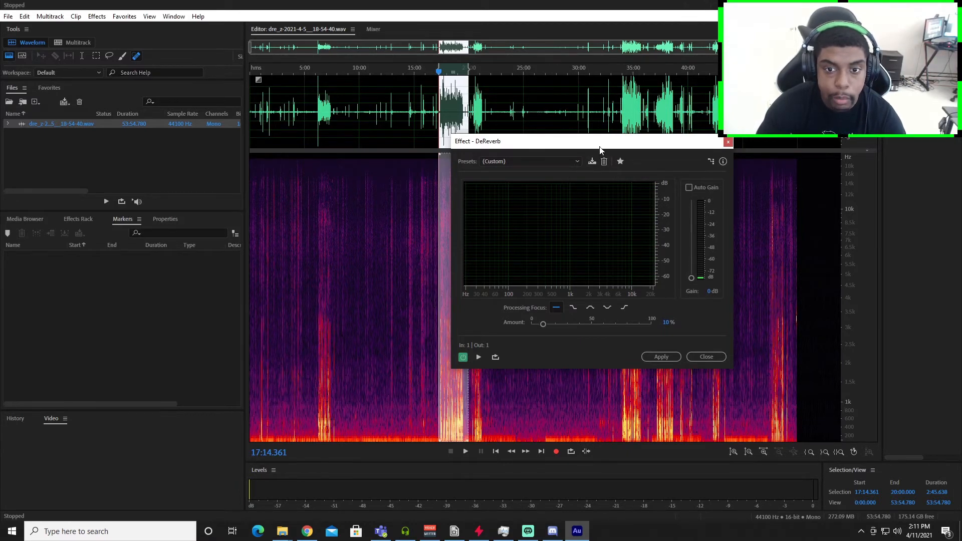
{"action": "left_click_drag", "start_coordinate": [592, 145], "coordinate": [641, 144]}
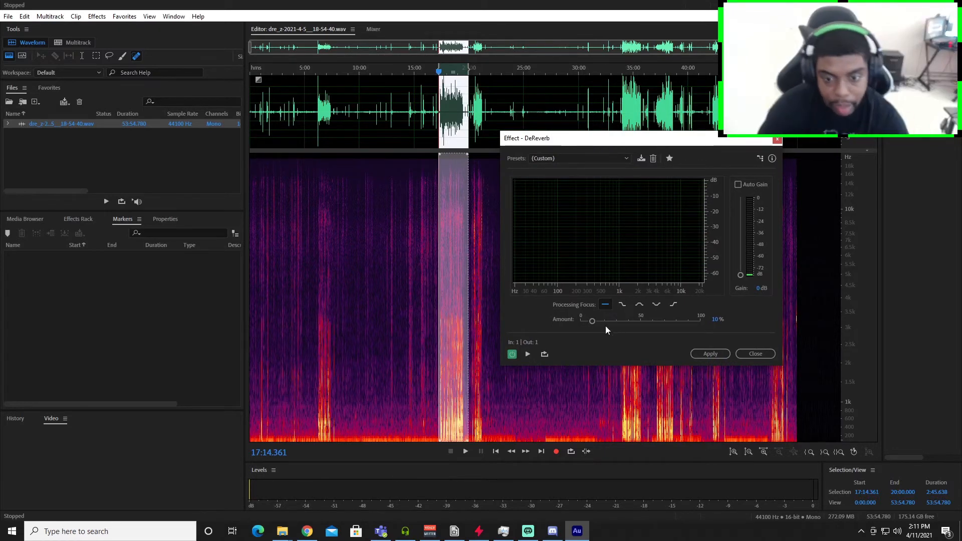
Audition DeReverb on the selection with the Amount at 0%, 100% and 53%, and set it to 34%.
{"action": "left_click", "coordinate": [528, 355]}
{"action": "left_click_drag", "start_coordinate": [591, 322], "coordinate": [591, 342]}
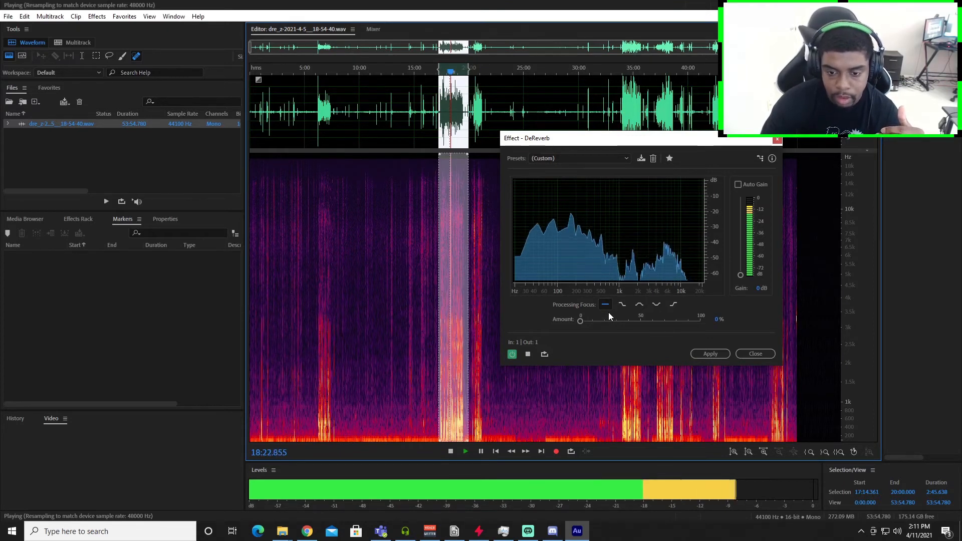
{"action": "left_click", "coordinate": [528, 352]}
{"action": "left_click_drag", "start_coordinate": [579, 321], "coordinate": [638, 324]}
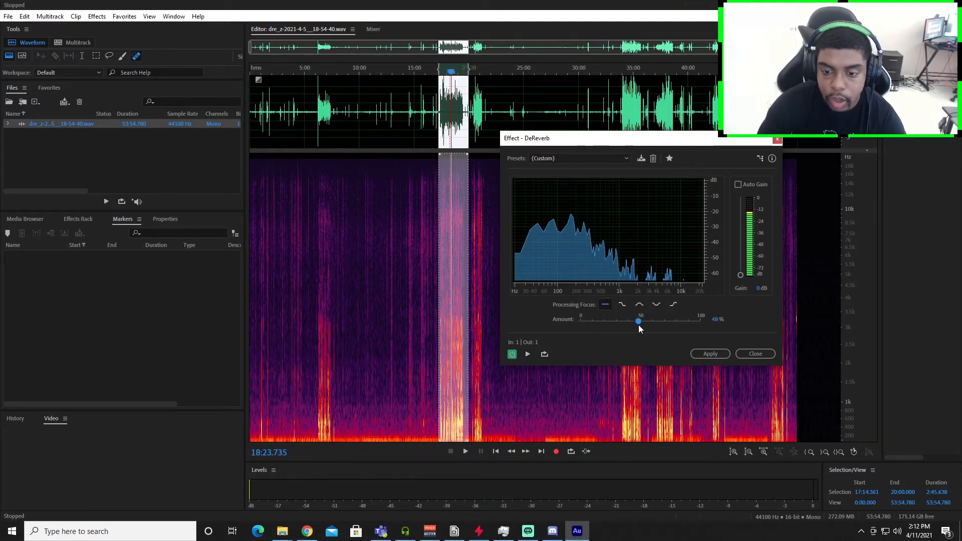
{"action": "left_click", "coordinate": [528, 353]}
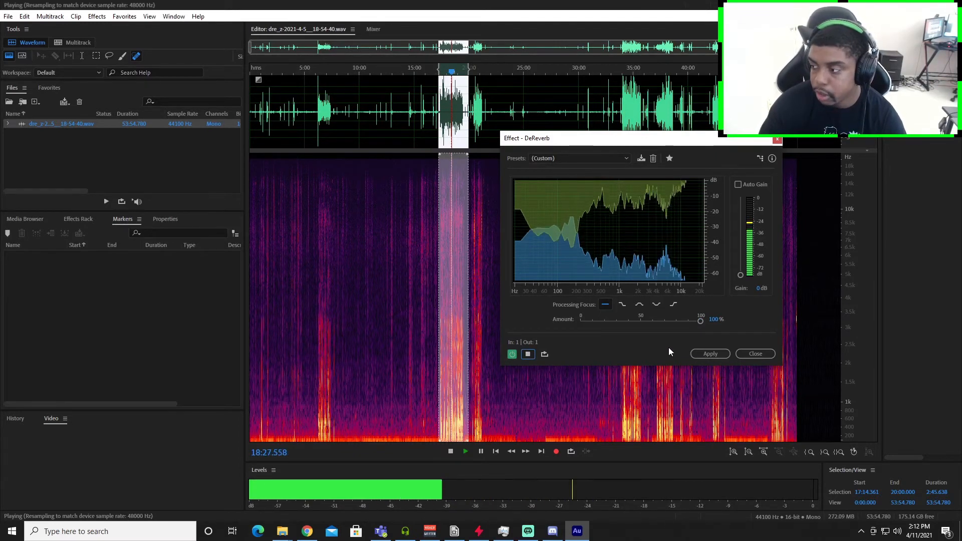
{"action": "left_click_drag", "start_coordinate": [698, 321], "coordinate": [642, 325]}
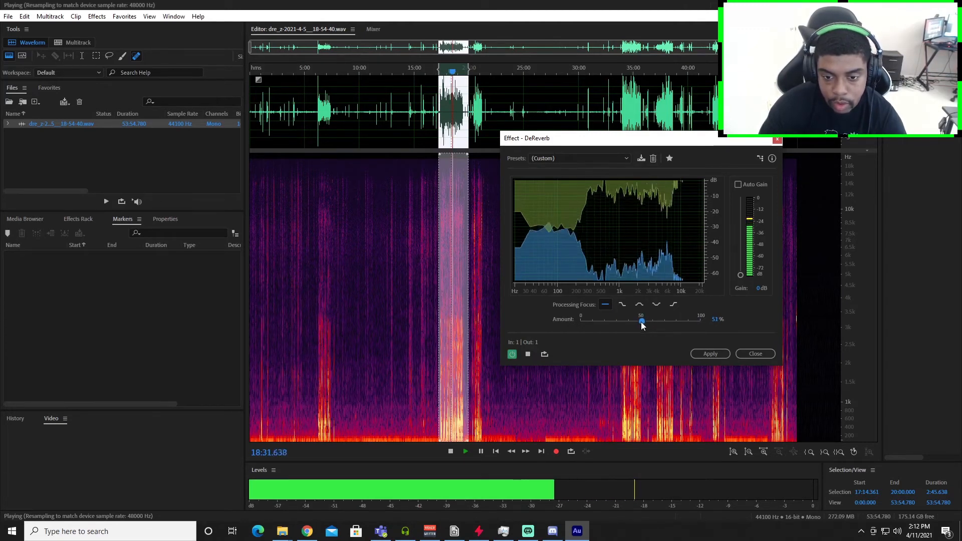
{"action": "left_click_drag", "start_coordinate": [642, 325], "coordinate": [621, 326]}
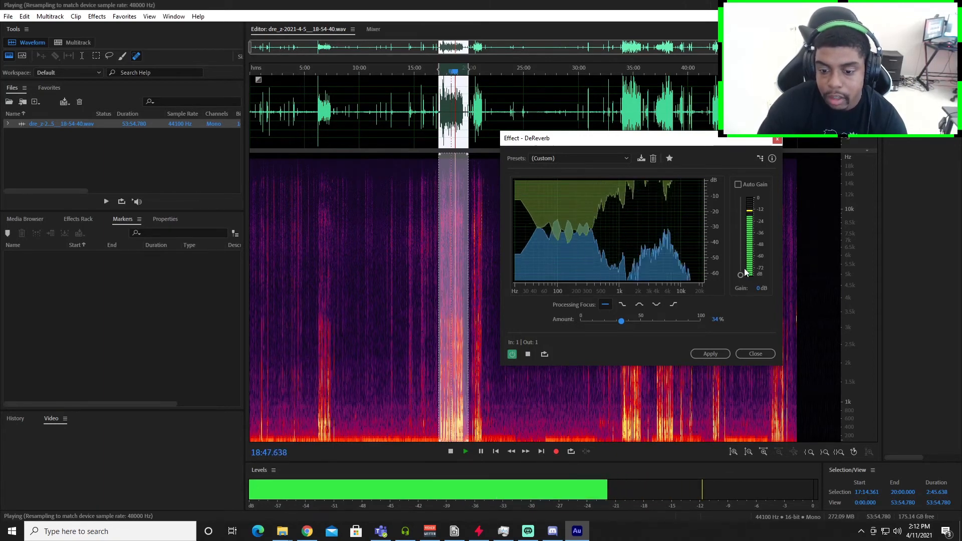
Audition the DeReverb output with the gain at 20 dB, at 4 dB and with Auto Gain enabled.
{"action": "left_click_drag", "start_coordinate": [740, 275], "coordinate": [737, 183]}
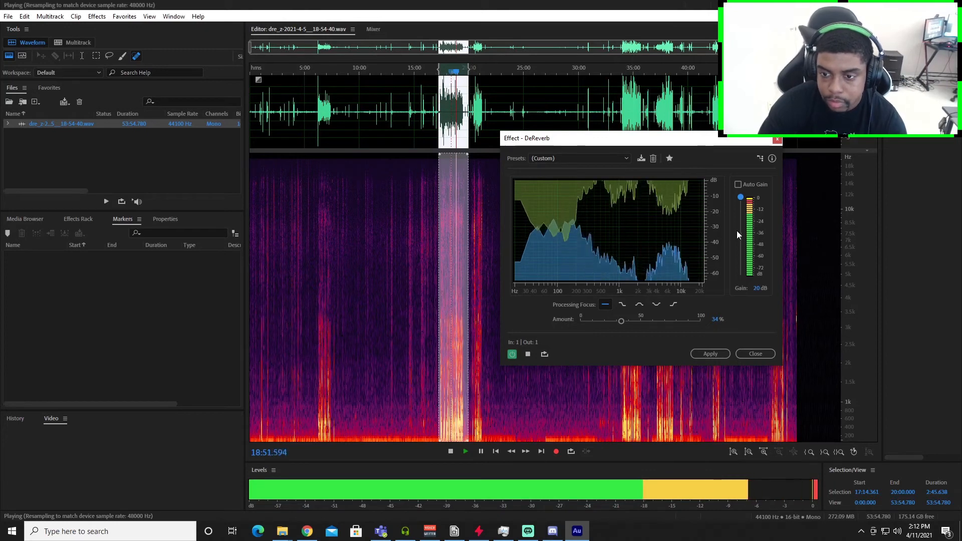
{"action": "left_click_drag", "start_coordinate": [740, 198], "coordinate": [742, 261]}
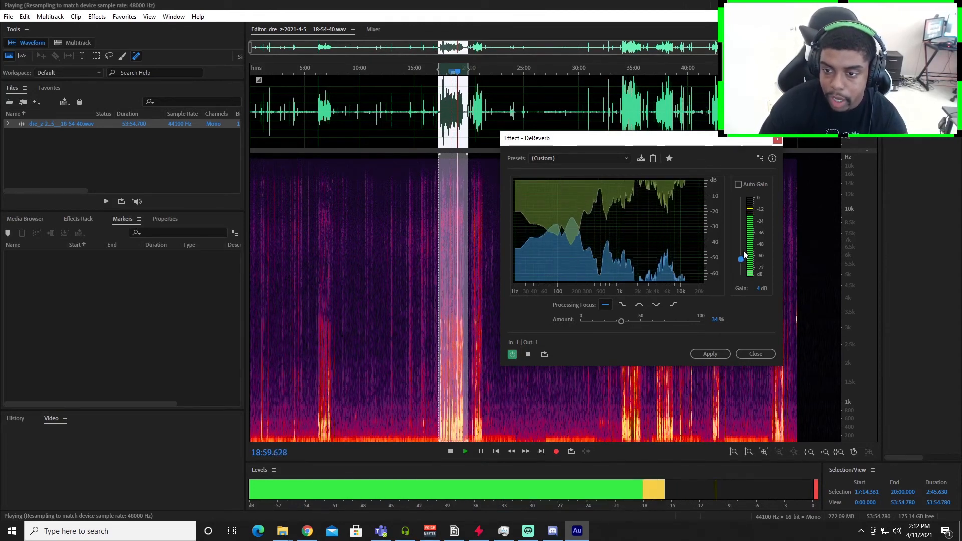
{"action": "left_click", "coordinate": [738, 184]}
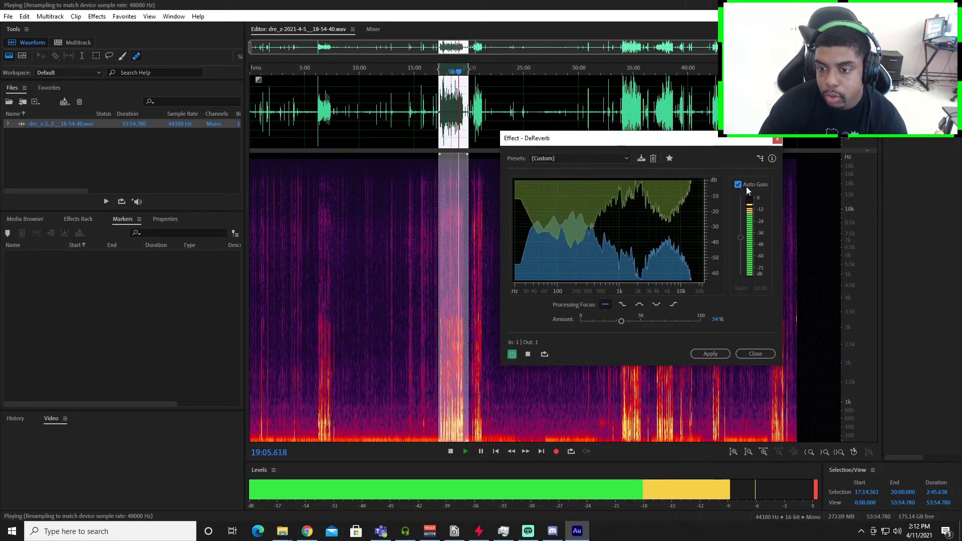
Turn off Auto Gain, set the gain to 4 dB, and apply DeReverb to the selected section.
{"action": "left_click", "coordinate": [746, 186]}
{"action": "left_click_drag", "start_coordinate": [740, 238], "coordinate": [740, 264]}
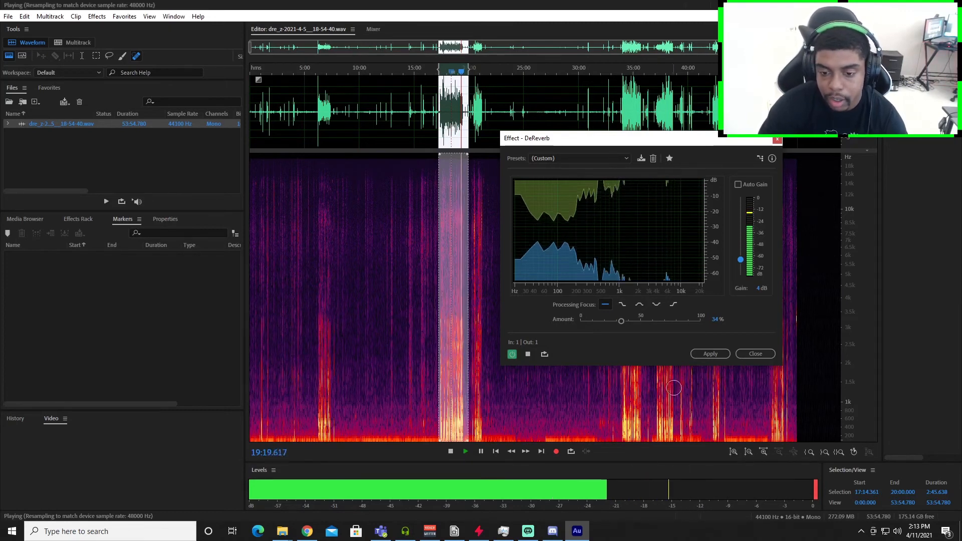
{"action": "left_click", "coordinate": [527, 354]}
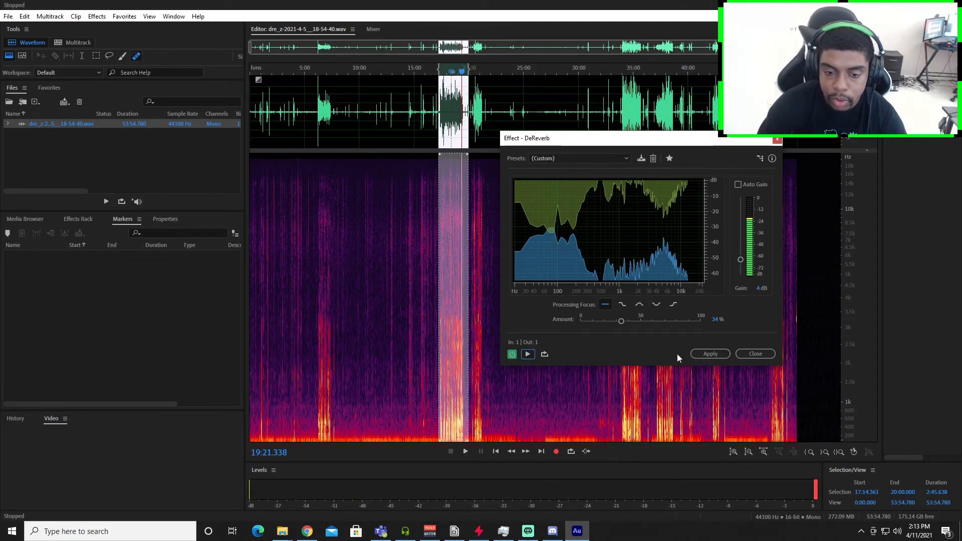
{"action": "left_click", "coordinate": [702, 353]}
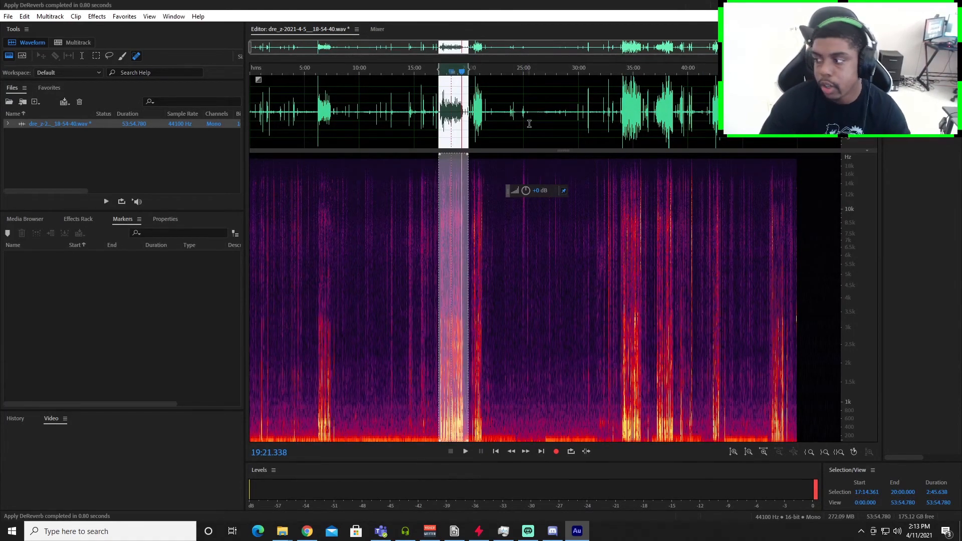
Play back the dereverbed section from about 18:20 and compare it with the unprocessed speech around 20:40.
{"action": "left_click", "coordinate": [452, 73]}
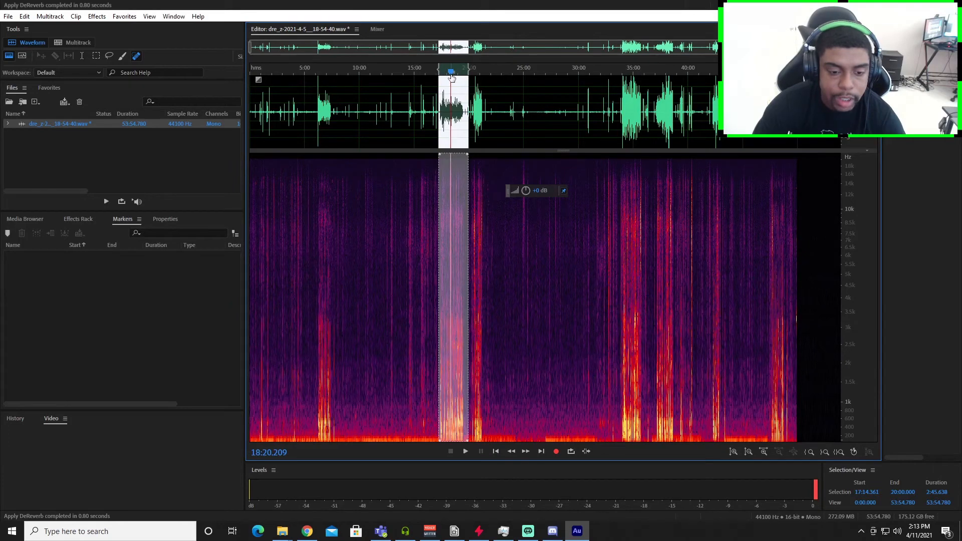
{"action": "key", "text": "space"}
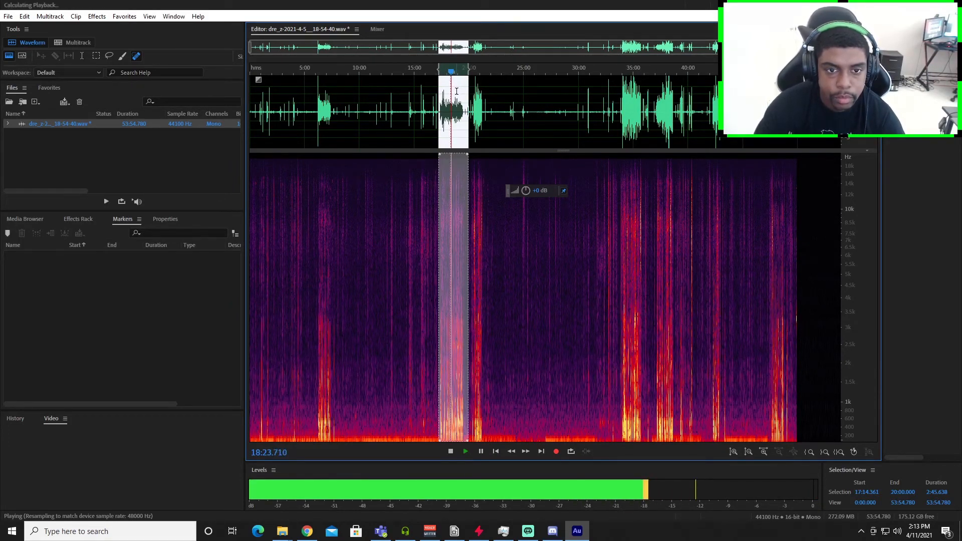
{"action": "key", "text": "space"}
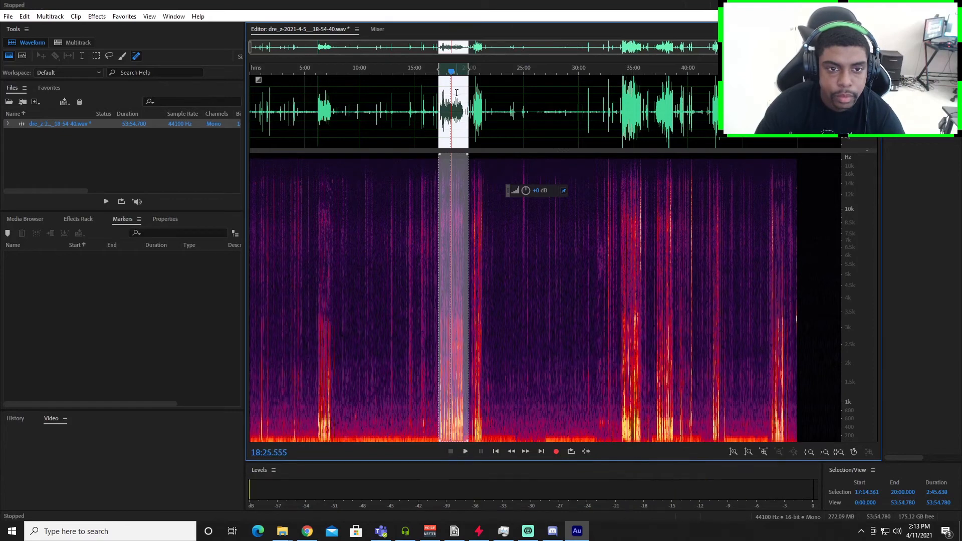
{"action": "left_click_drag", "start_coordinate": [452, 74], "coordinate": [477, 70]}
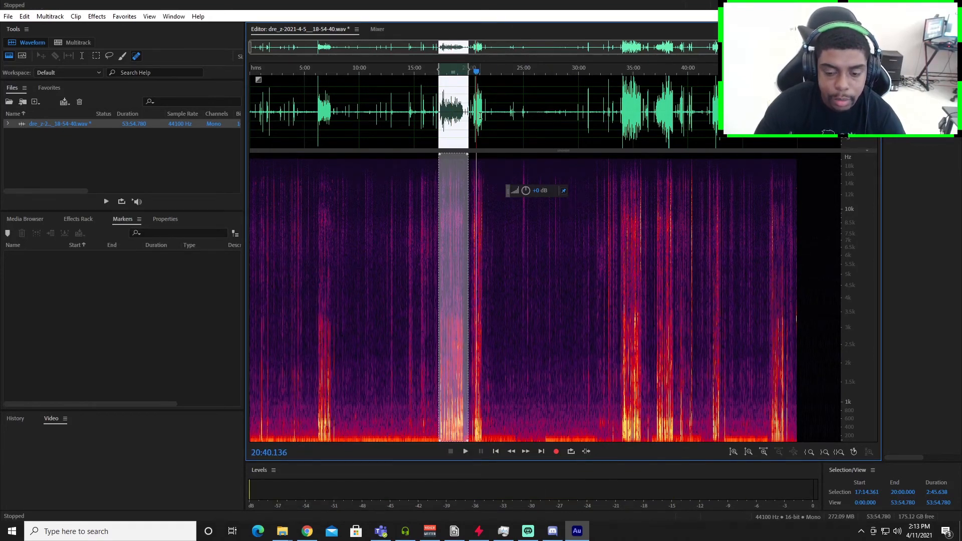
{"action": "key", "text": "space"}
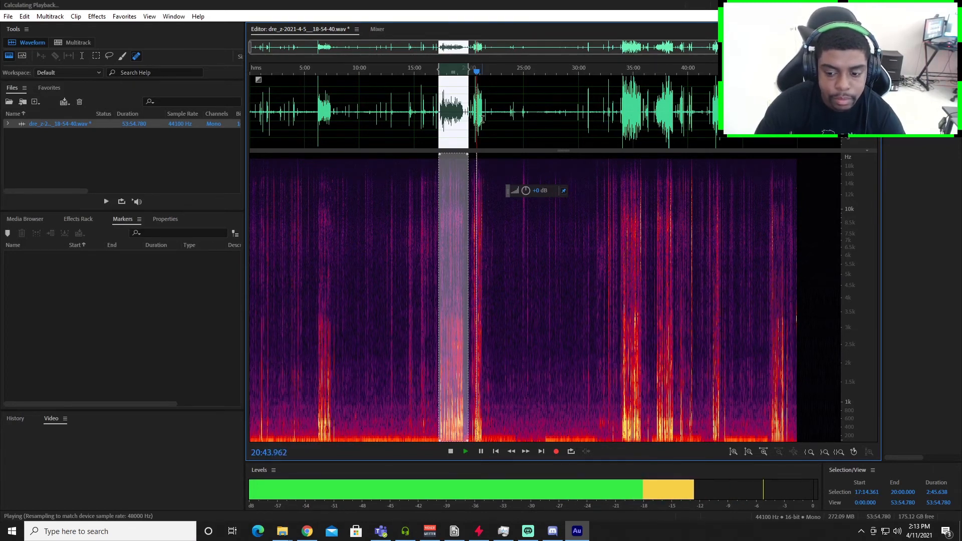
{"action": "key", "text": "space"}
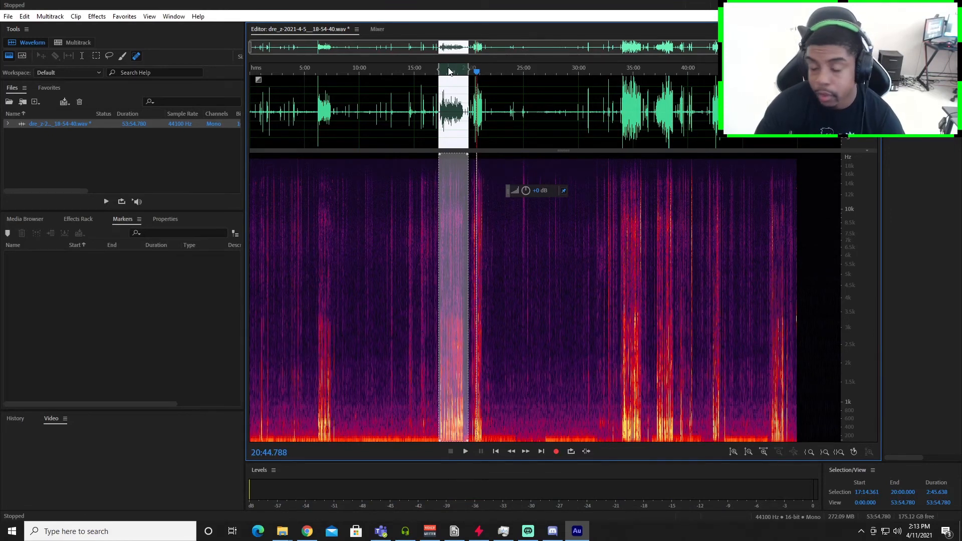
Select the speech section from about 33:42 to 36:29, place the playhead near 34:20, and open the Hiss Reduction effect.
{"action": "left_click_drag", "start_coordinate": [619, 114], "coordinate": [648, 116]}
{"action": "left_click_drag", "start_coordinate": [620, 73], "coordinate": [626, 73]}
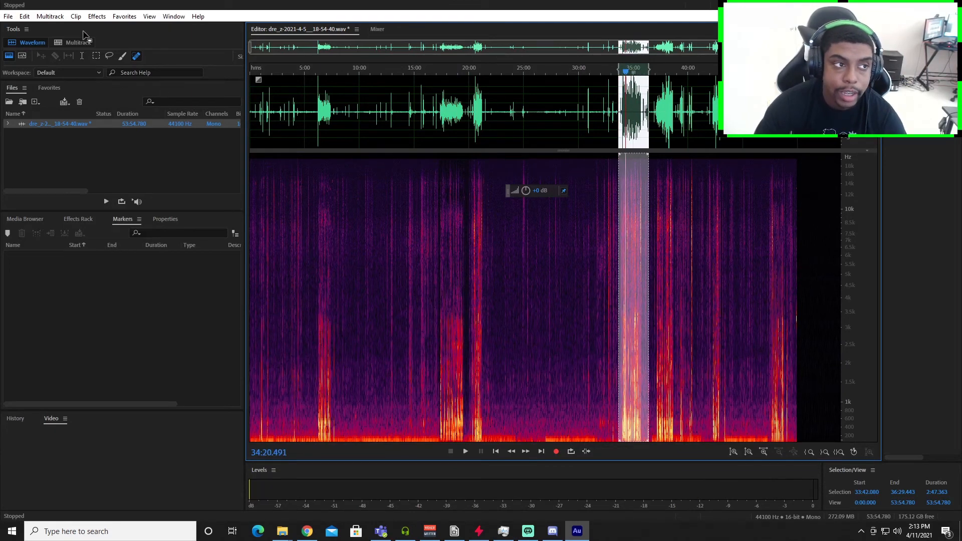
{"action": "left_click", "coordinate": [103, 17]}
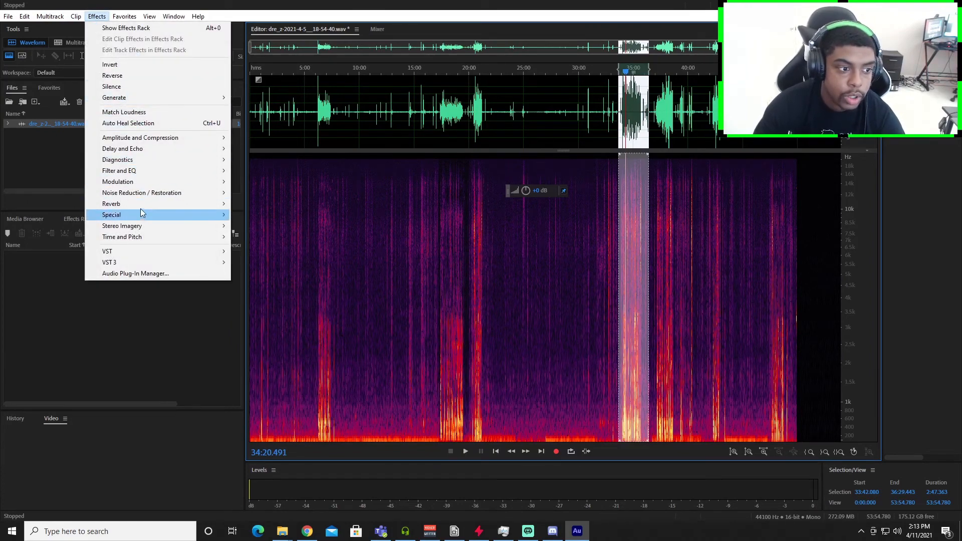
{"action": "mouse_move", "coordinate": [152, 192]}
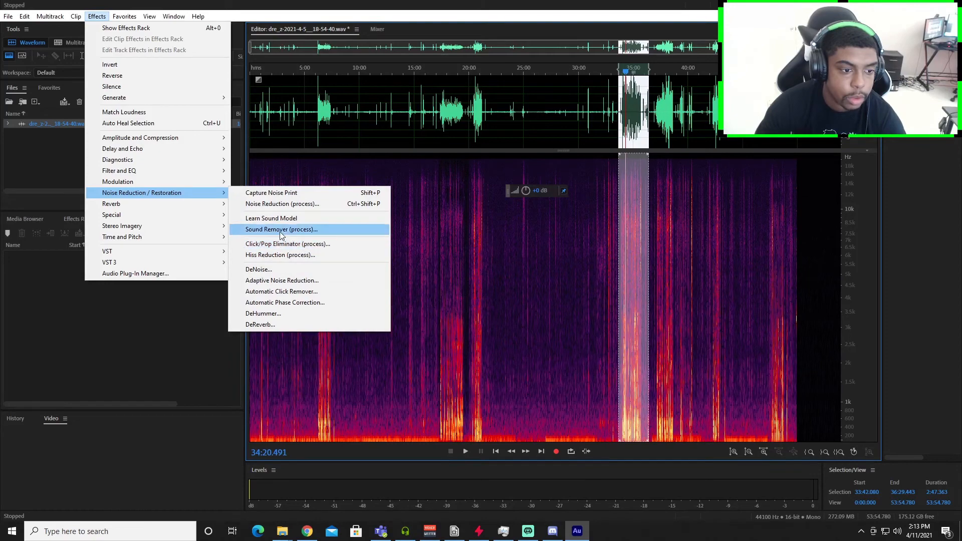
{"action": "left_click", "coordinate": [280, 255]}
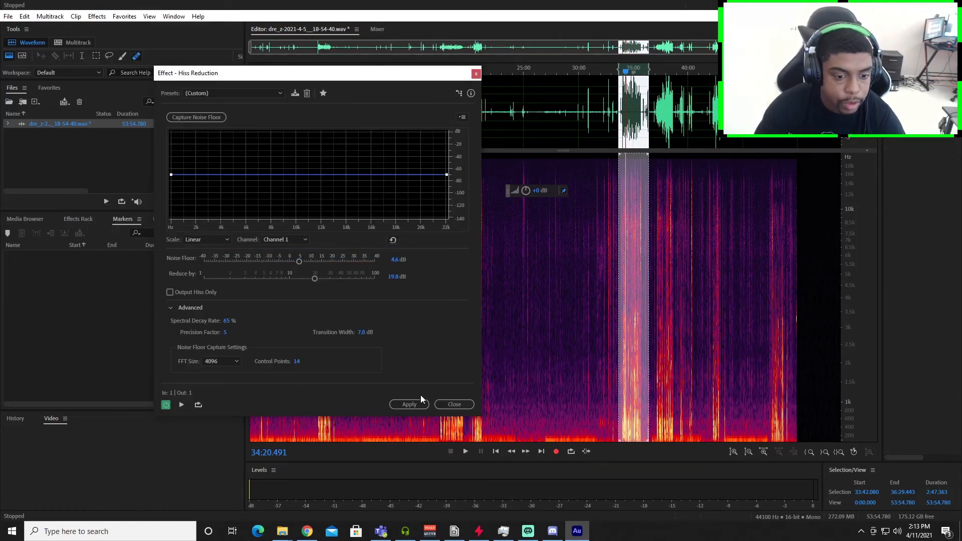
Audition Hiss Reduction on the selected section with Reduce By at 19.8 dB and at 100 dB.
{"action": "left_click", "coordinate": [181, 405]}
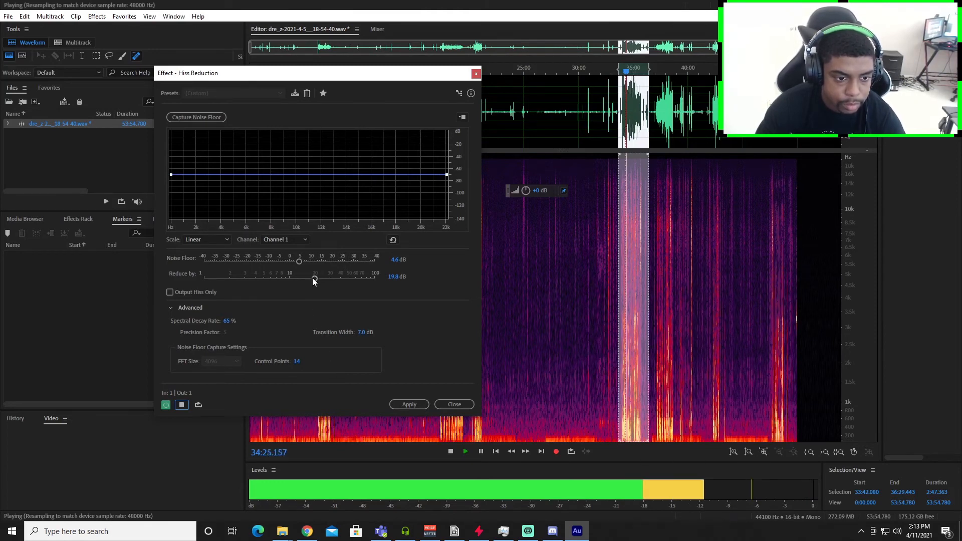
{"action": "key", "text": "space"}
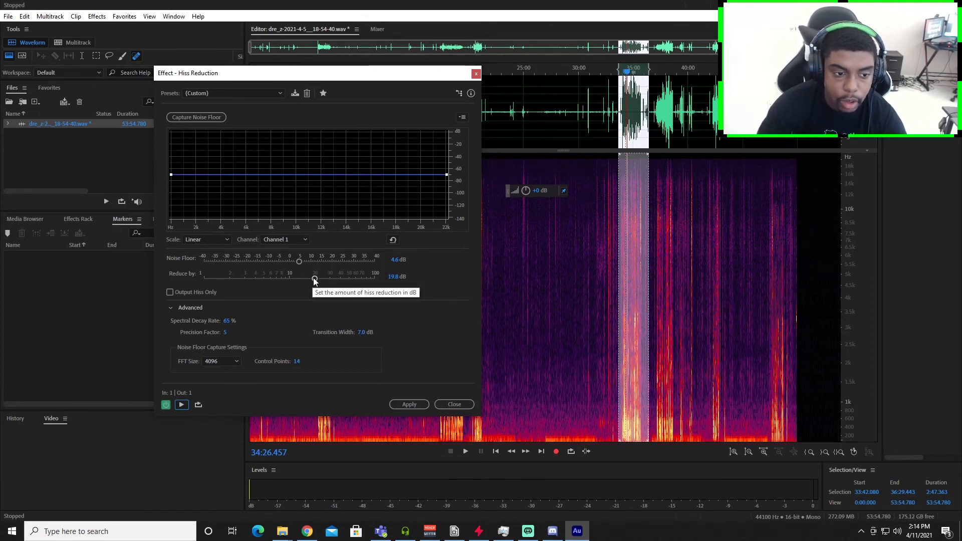
{"action": "left_click", "coordinate": [178, 404]}
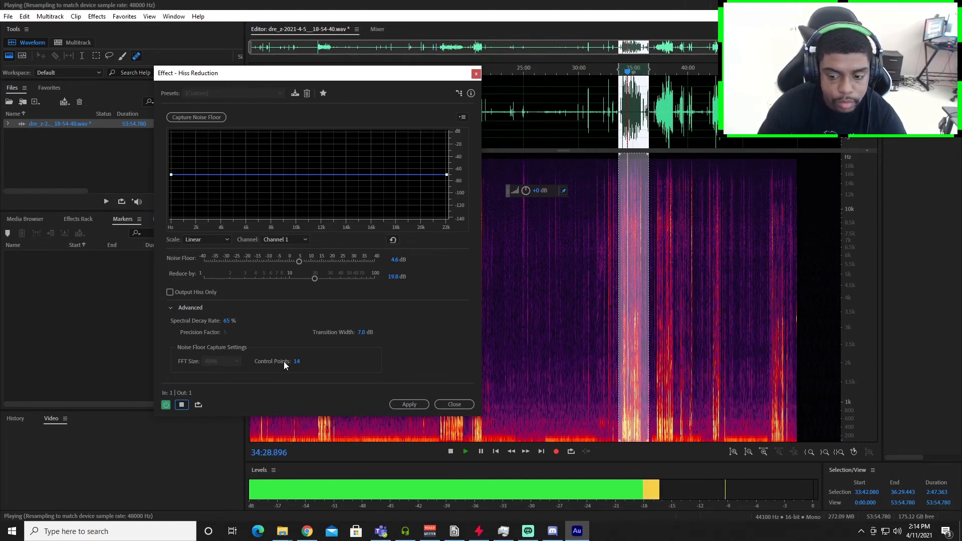
{"action": "left_click", "coordinate": [181, 404]}
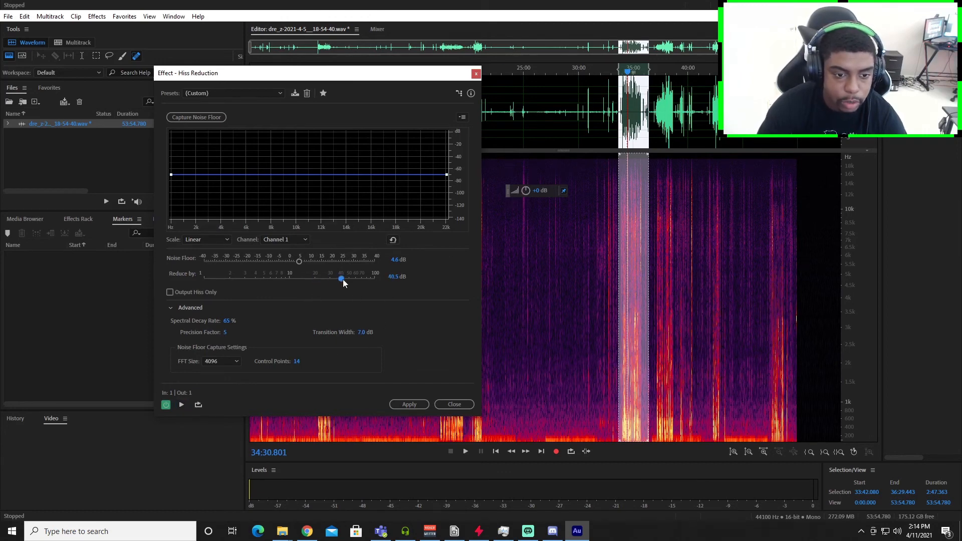
{"action": "left_click", "coordinate": [182, 404]}
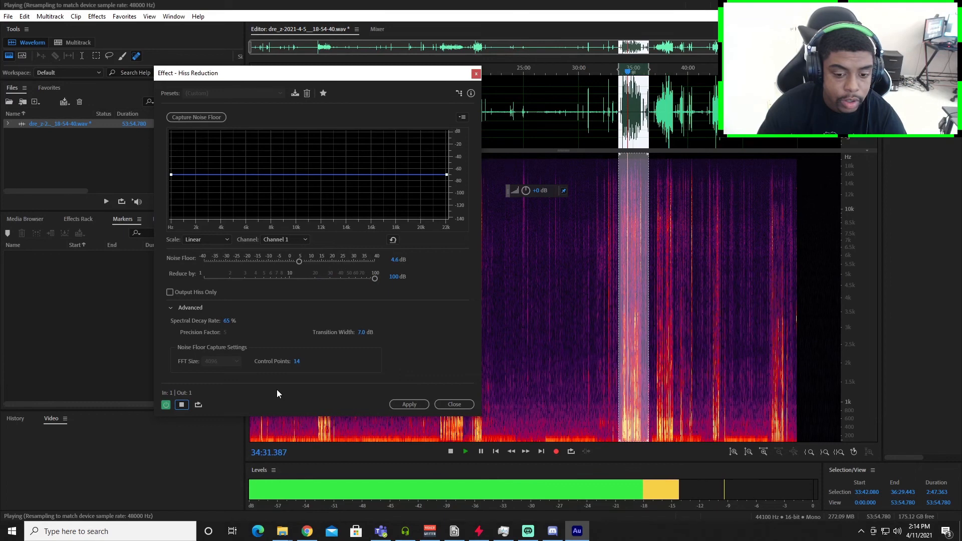
{"action": "left_click", "coordinate": [183, 406]}
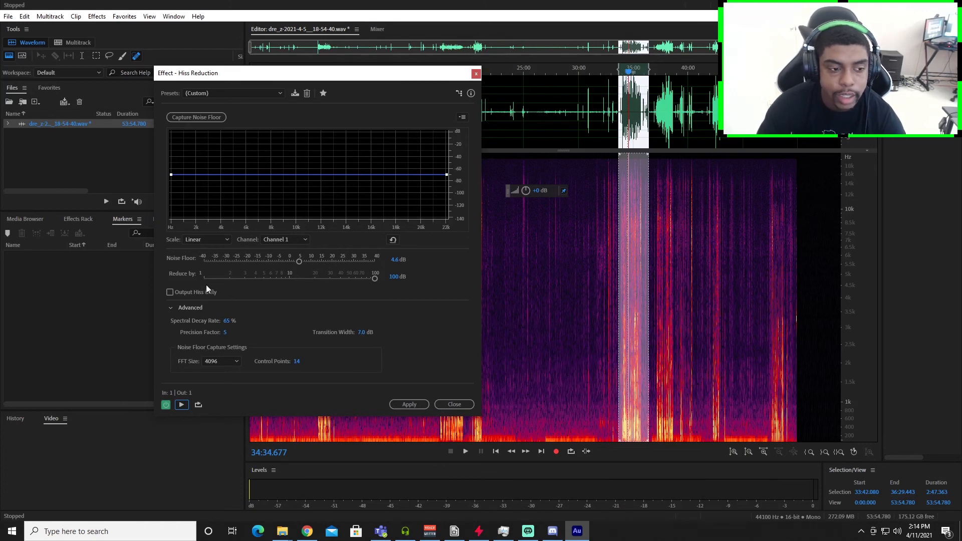
Audition only the removed hiss with Output Hiss Only enabled, and turn that option off again.
{"action": "left_click", "coordinate": [170, 292]}
{"action": "left_click", "coordinate": [181, 404]}
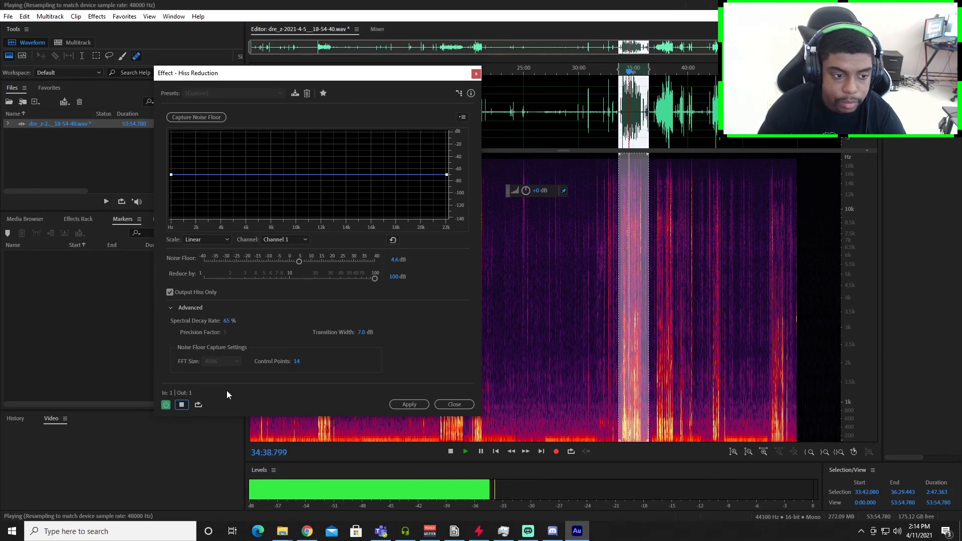
{"action": "left_click", "coordinate": [181, 405]}
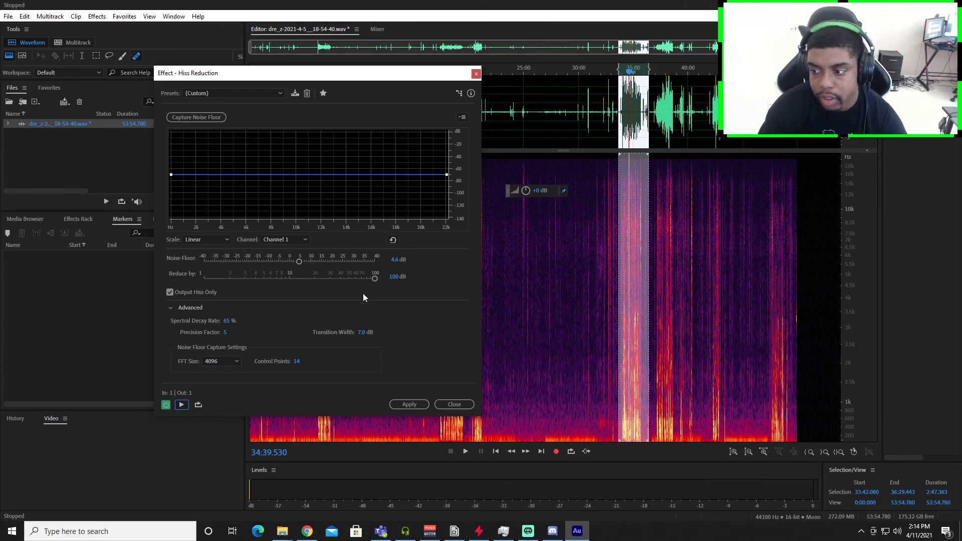
{"action": "left_click", "coordinate": [168, 293]}
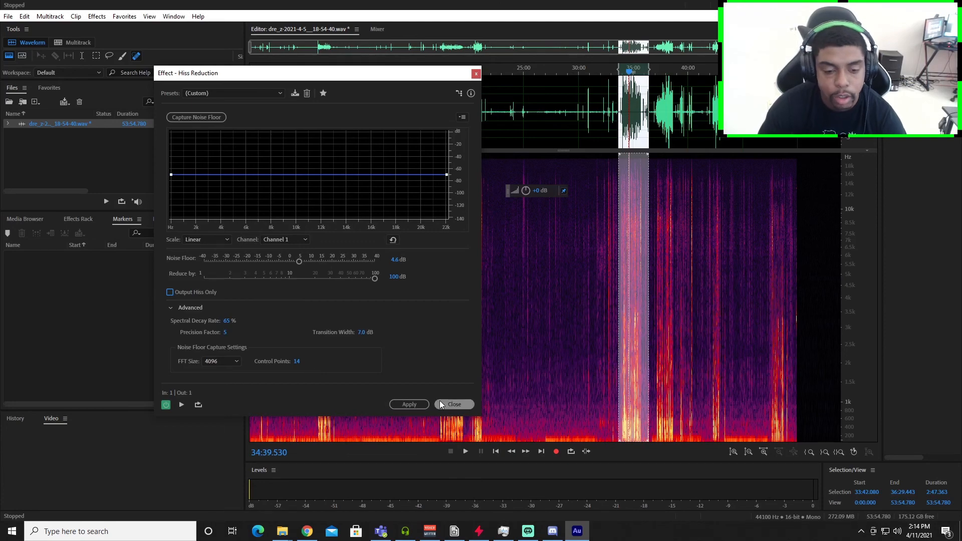
Close Hiss Reduction without applying it, clear the selection, and place the playhead at about 27:34.
{"action": "left_click", "coordinate": [444, 403]}
{"action": "left_click", "coordinate": [633, 98]}
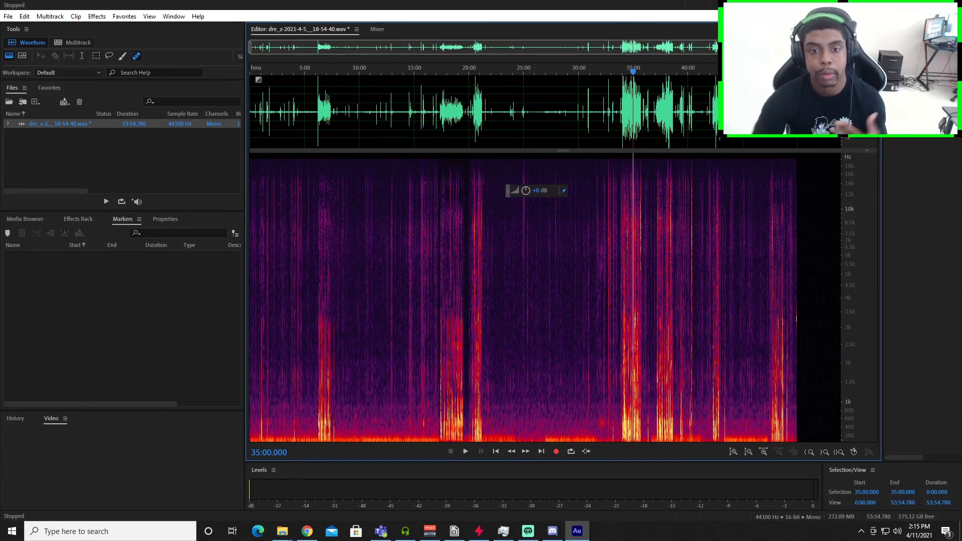
{"action": "left_click", "coordinate": [551, 111]}
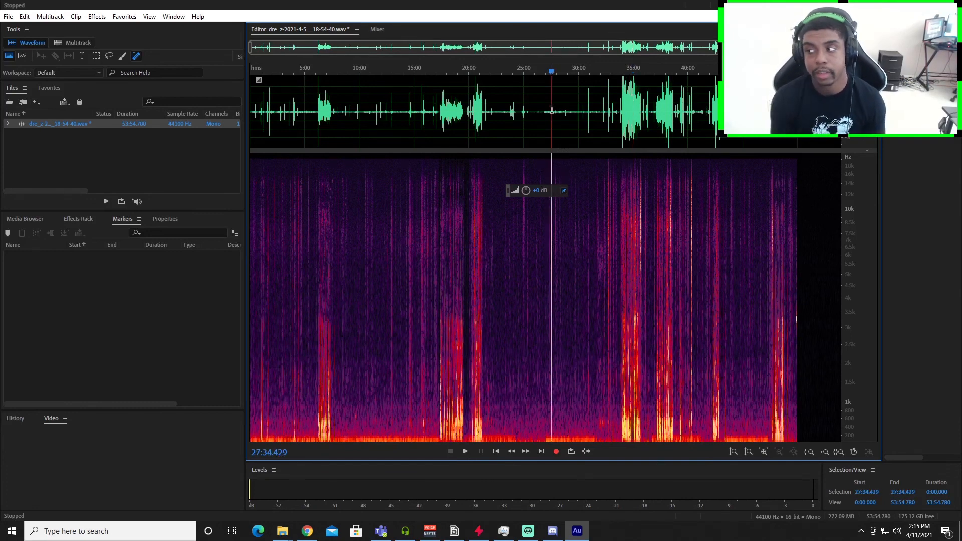